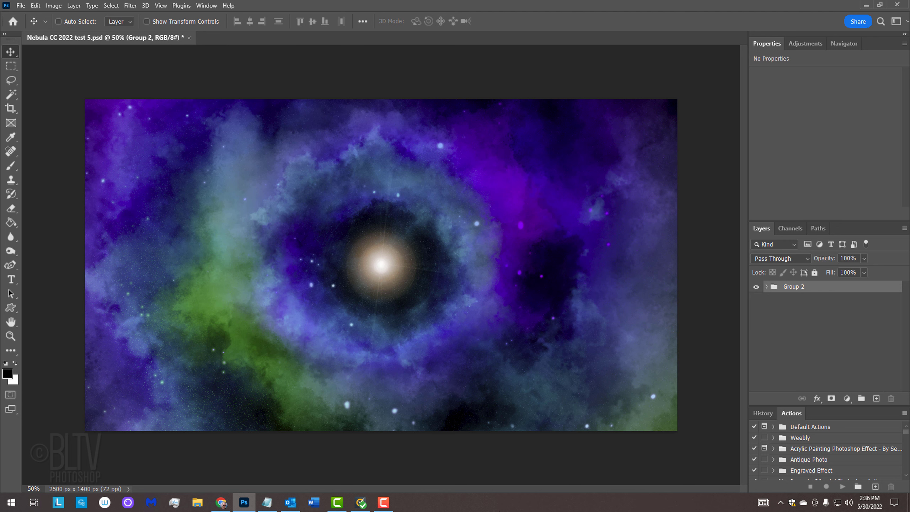
Create a new 2500 x 1400 px document at 72 ppi in 8-bit RGB Color with black background contents.
{"action": "key", "text": "ctrl+n"}
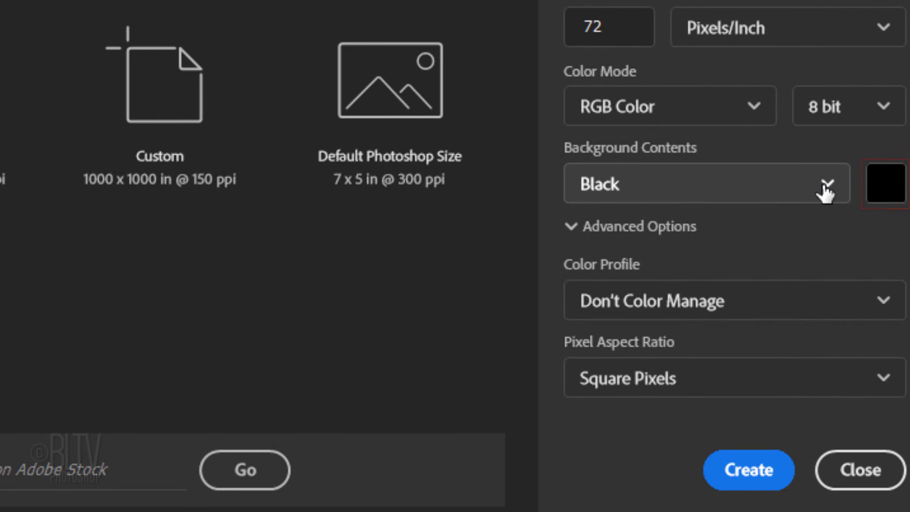
{"action": "left_click", "coordinate": [824, 190]}
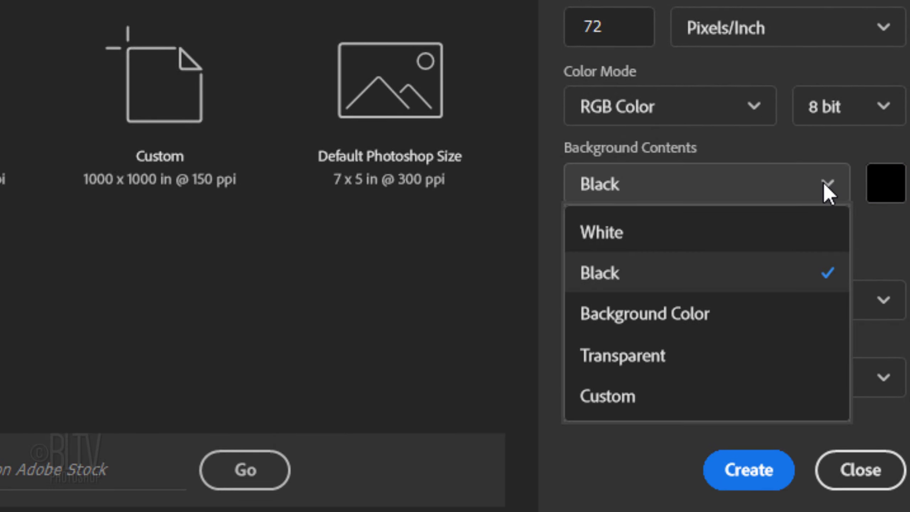
{"action": "left_click", "coordinate": [623, 273]}
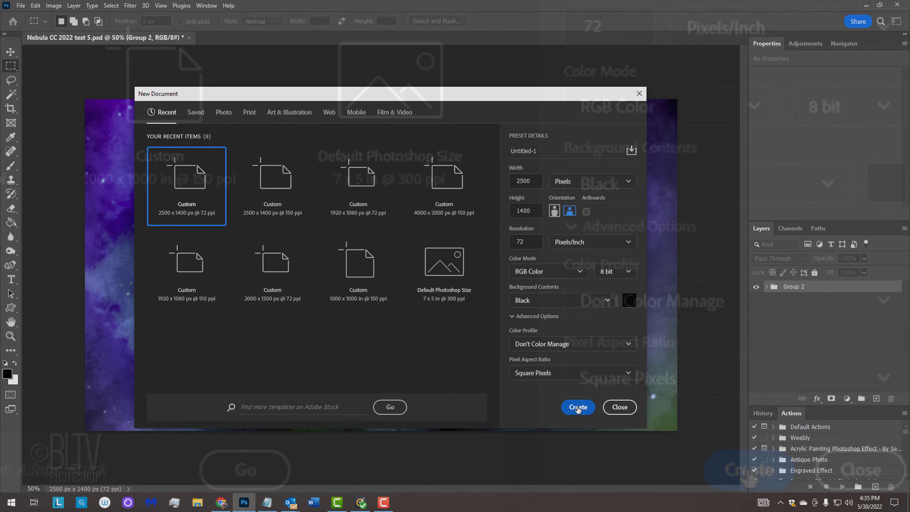
{"action": "left_click", "coordinate": [748, 470]}
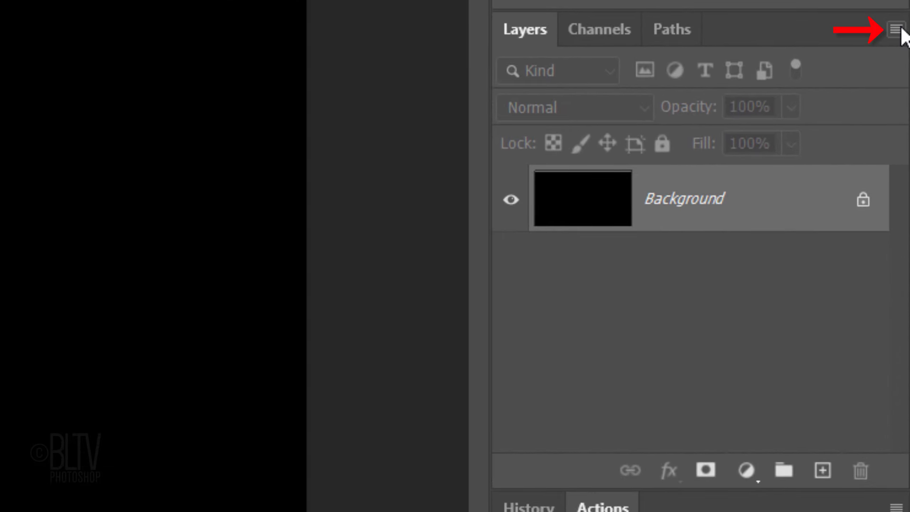
Convert the background to a Smart Object and add 30% Gaussian, monochromatic noise to it.
{"action": "left_click", "coordinate": [896, 30]}
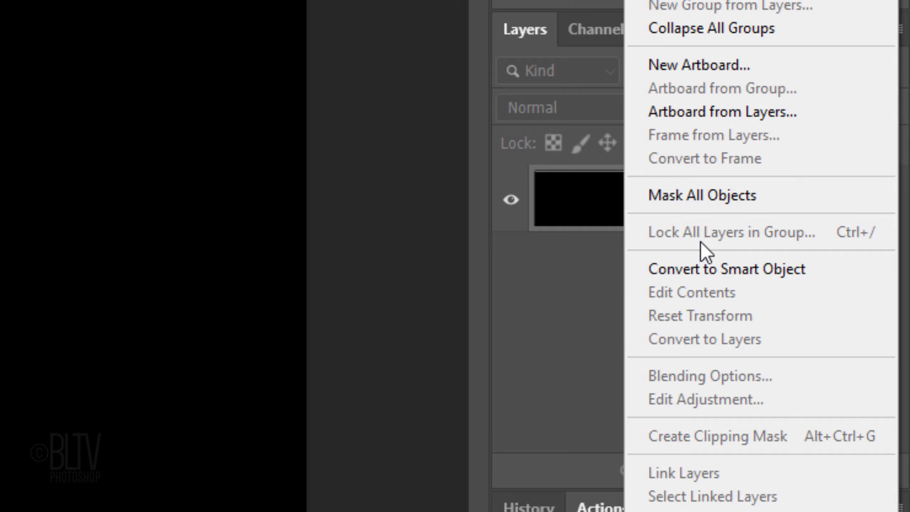
{"action": "left_click", "coordinate": [708, 270]}
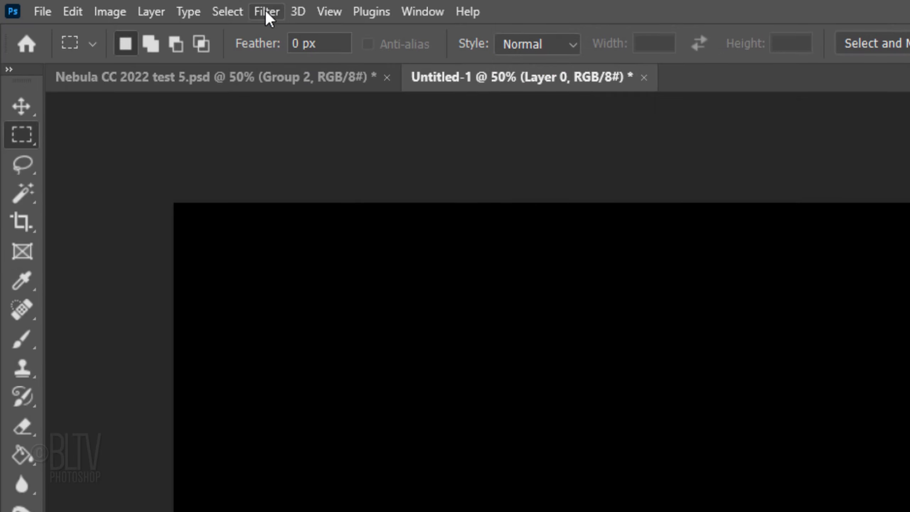
{"action": "left_click", "coordinate": [265, 12]}
{"action": "mouse_move", "coordinate": [283, 352]}
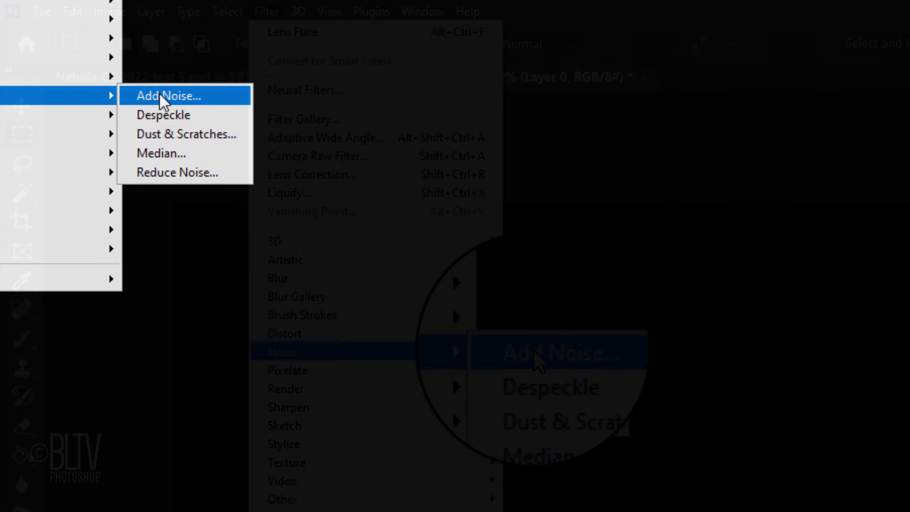
{"action": "left_click", "coordinate": [534, 350]}
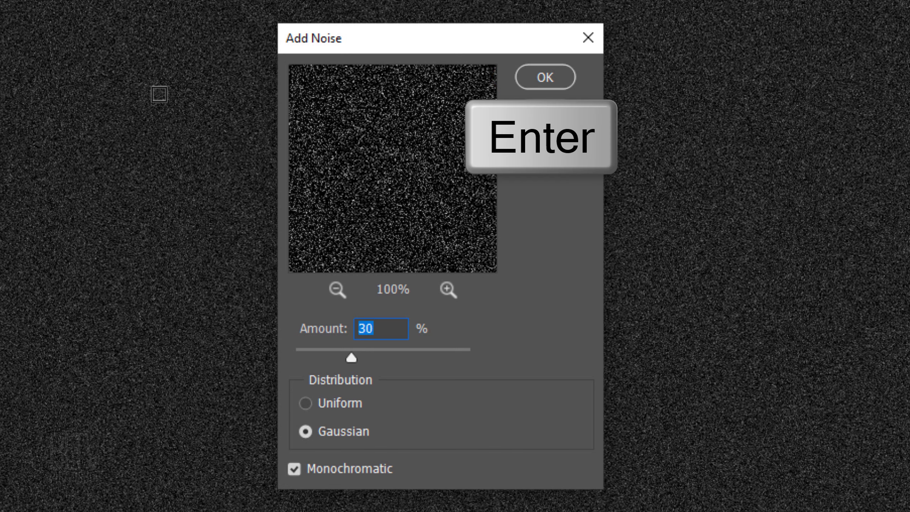
{"action": "key", "text": "Return"}
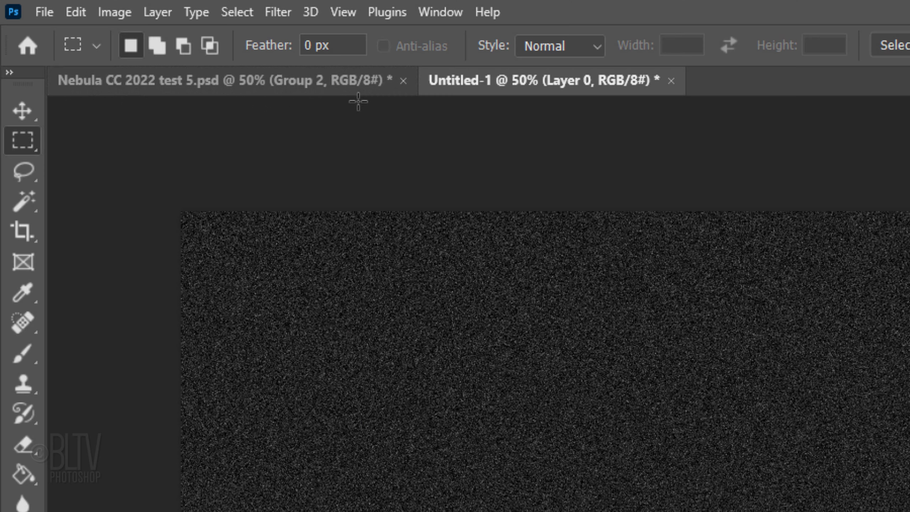
Apply a Gaussian Blur to the noise on the Smart Object layer.
{"action": "left_click", "coordinate": [277, 12]}
{"action": "mouse_move", "coordinate": [297, 290]}
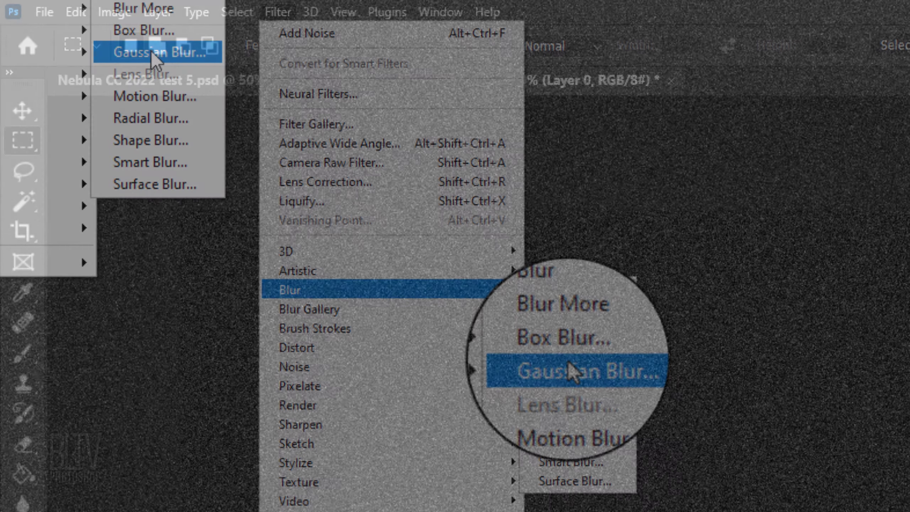
{"action": "left_click", "coordinate": [572, 366]}
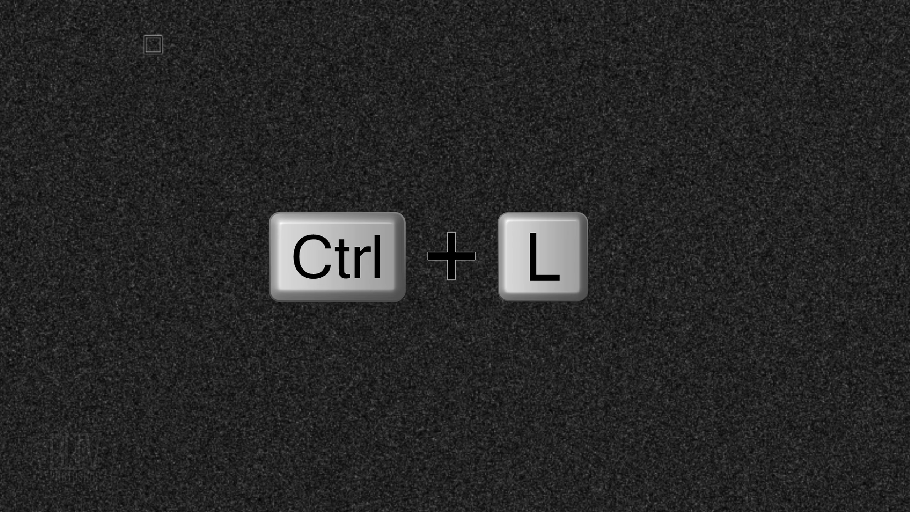
Apply Levels to the blurred noise layer with the black input level set to 80.
{"action": "key", "text": "ctrl+l"}
{"action": "left_click", "coordinate": [297, 332]}
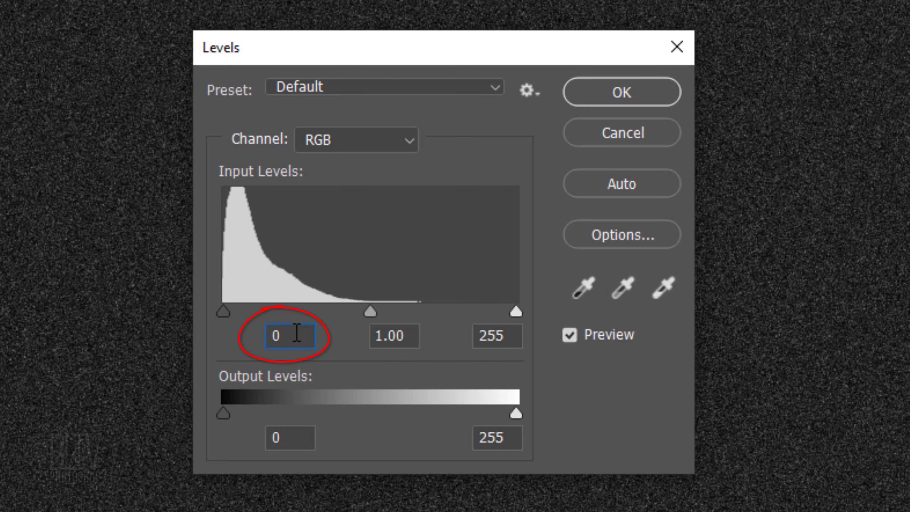
{"action": "type", "text": "80"}
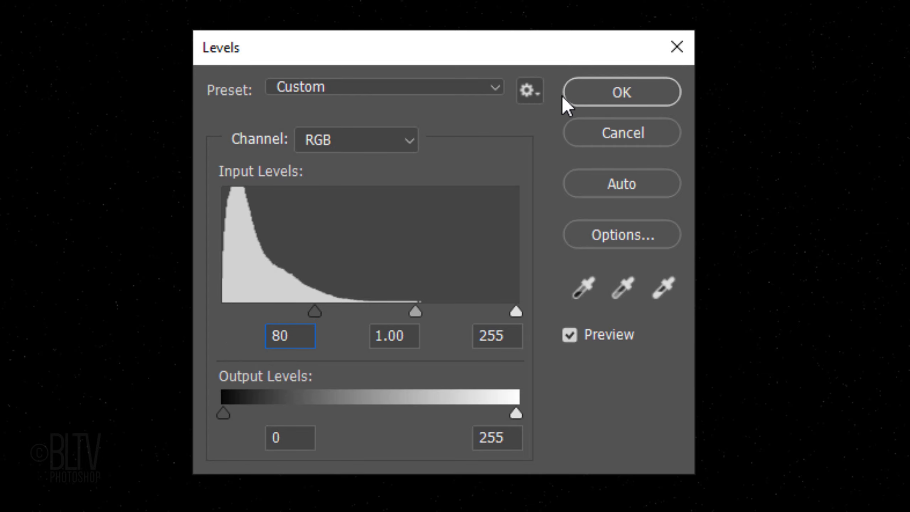
{"action": "left_click", "coordinate": [615, 94]}
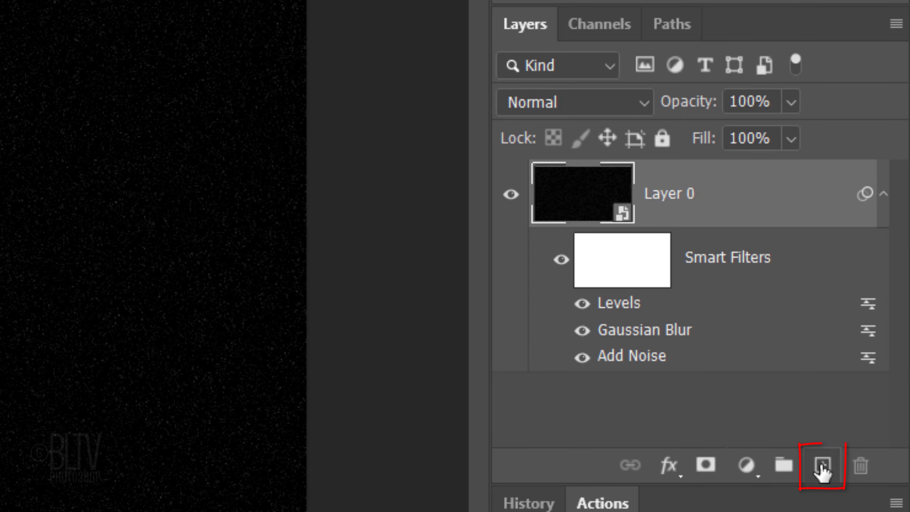
Add a new layer above the star layer and activate the Brush Tool with white as the foreground color.
{"action": "left_click", "coordinate": [822, 468]}
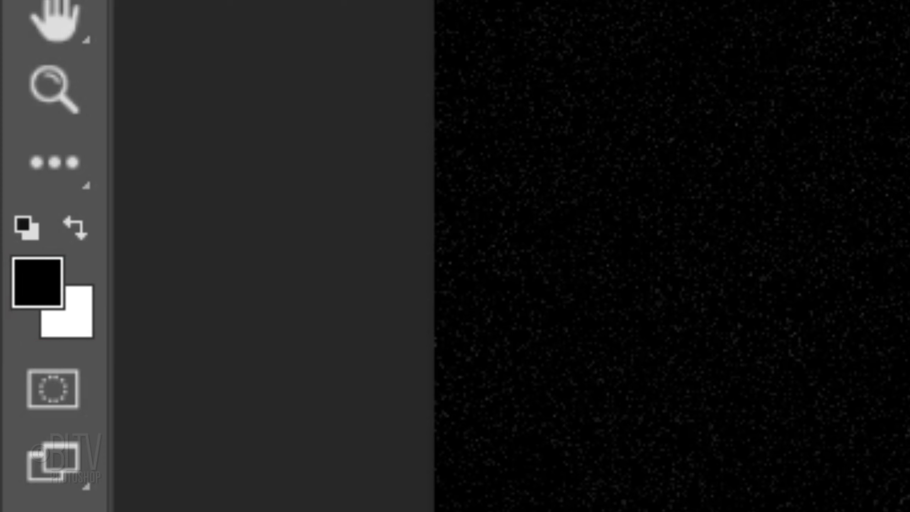
{"action": "key", "text": "x"}
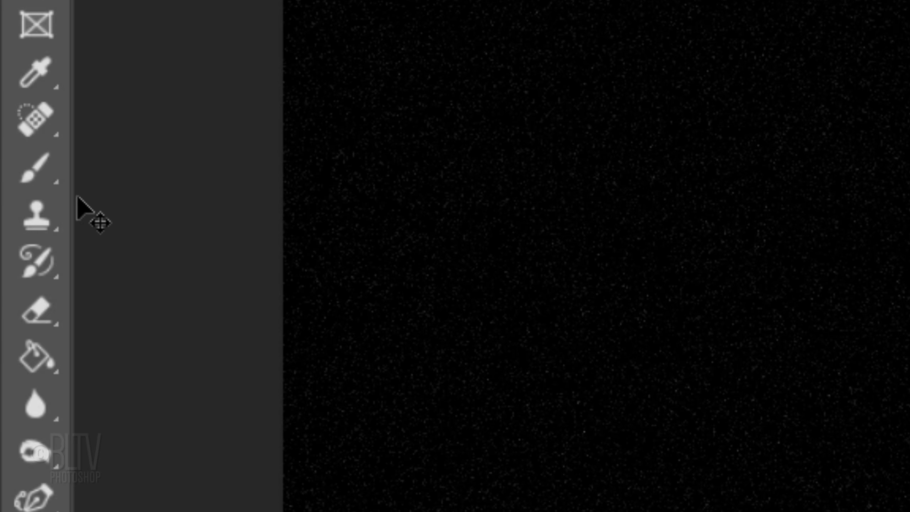
{"action": "left_click", "coordinate": [36, 169]}
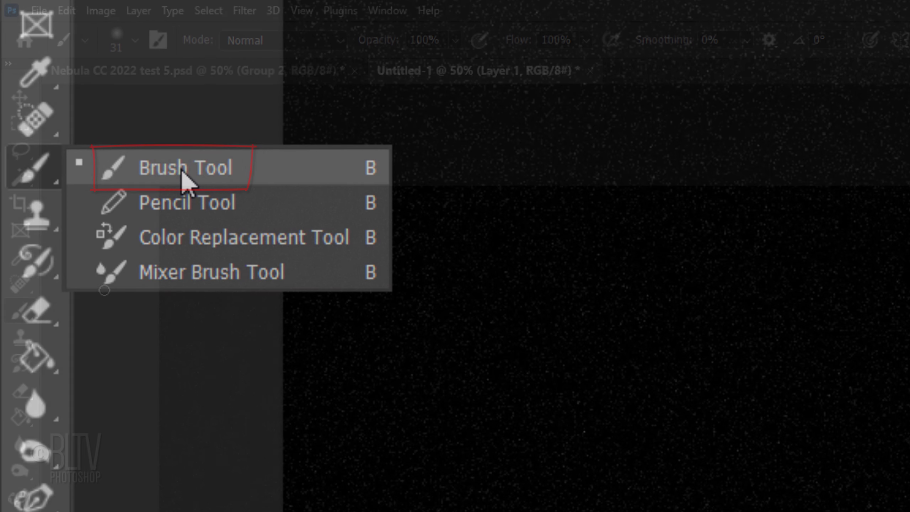
{"action": "left_click", "coordinate": [183, 170]}
Choose brush 10 from the Free Sand Dust Photoshop Brushes set.
{"action": "left_click", "coordinate": [131, 39]}
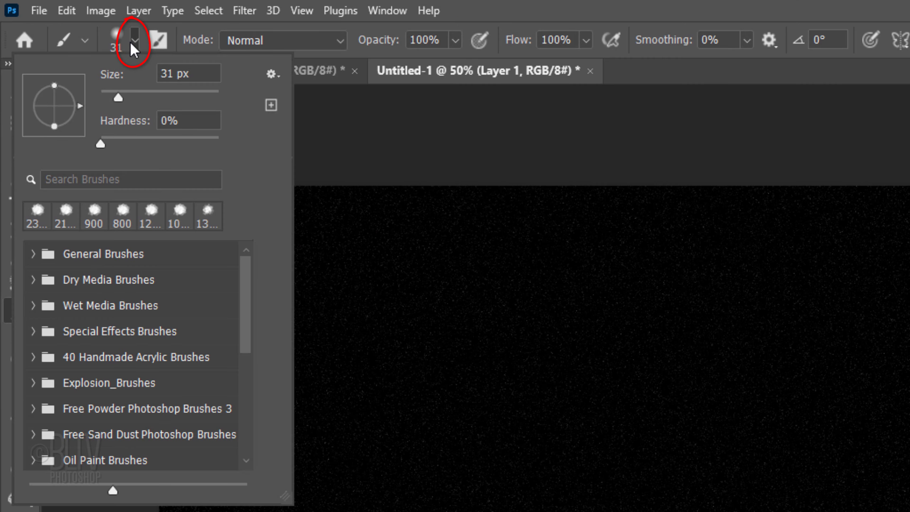
{"action": "left_click", "coordinate": [33, 435]}
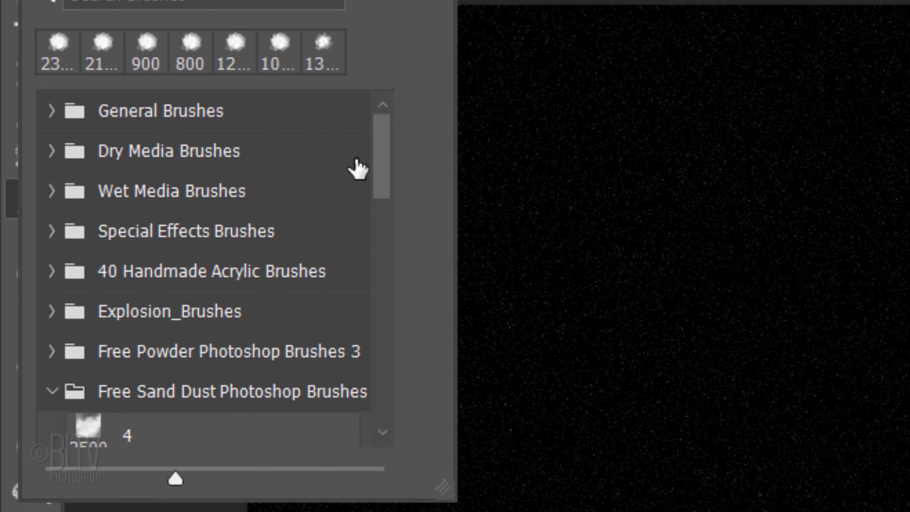
{"action": "left_click_drag", "start_coordinate": [379, 169], "coordinate": [378, 267]}
{"action": "left_click", "coordinate": [88, 246]}
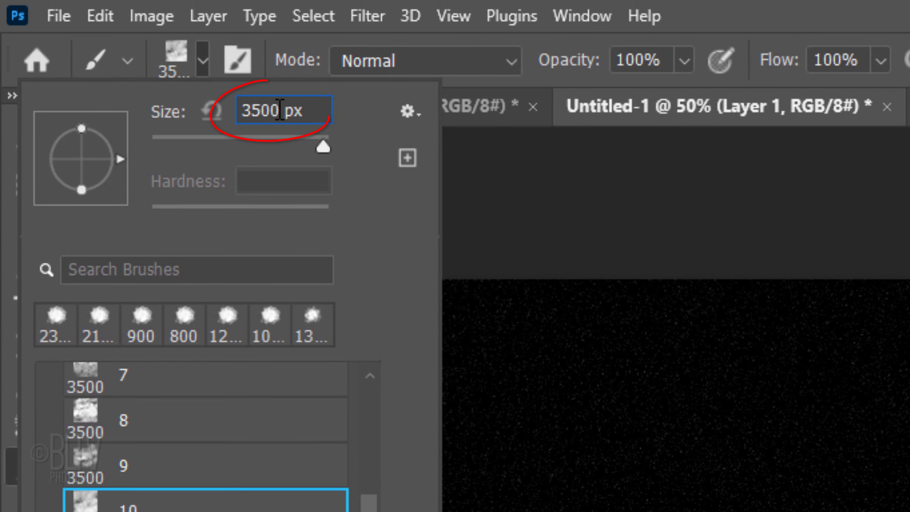
Set the brush size to 2600 px and stamp the dust brush once over the center of the canvas.
{"action": "double_click", "coordinate": [280, 109]}
{"action": "type", "text": "2600"}
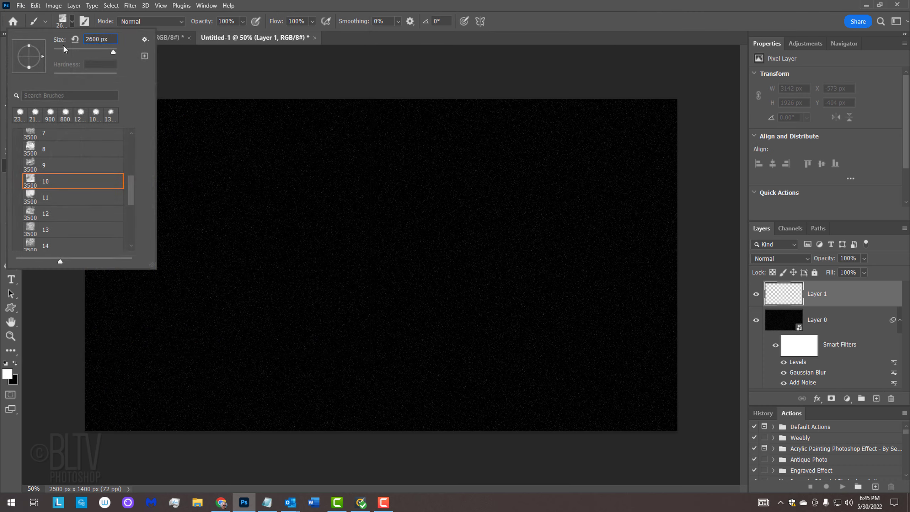
{"action": "key", "text": "Return"}
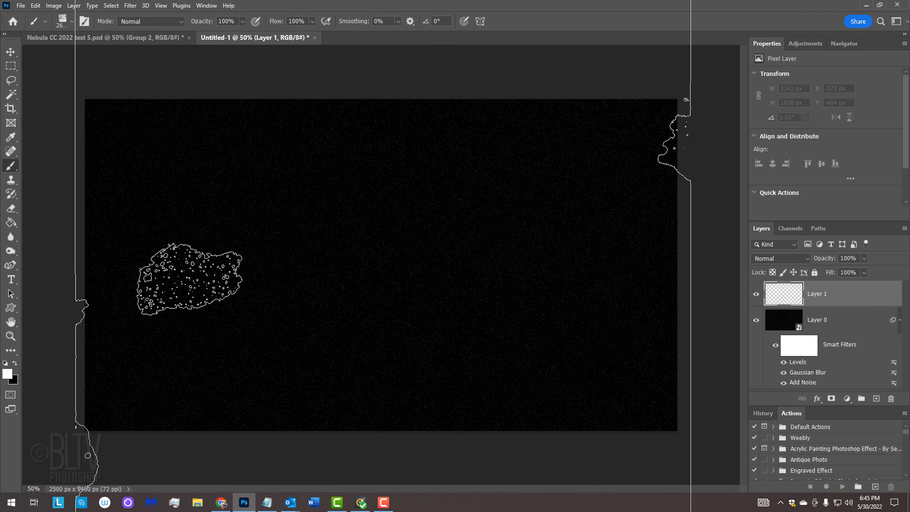
{"action": "left_click", "coordinate": [383, 265]}
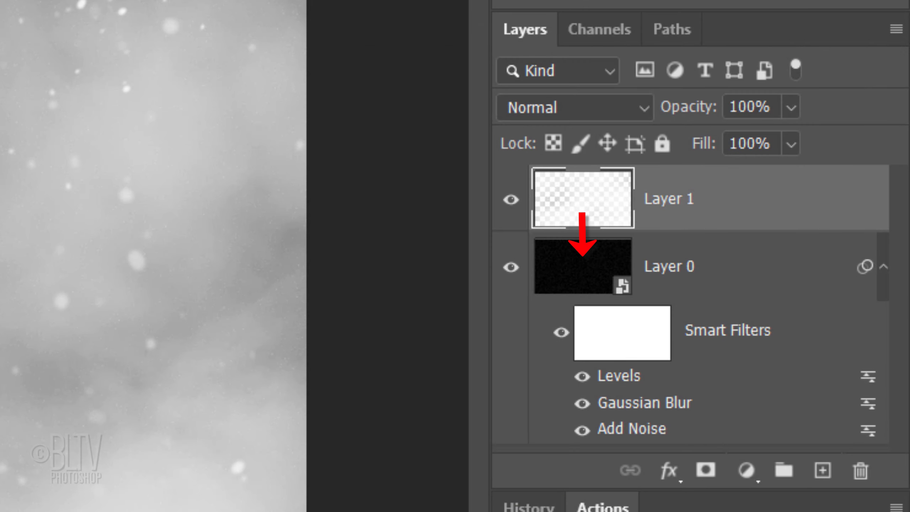
Insert a black-filled layer directly below the dust layer and merge the two layers into one.
{"action": "left_click", "coordinate": [823, 477], "text": "ctrl"}
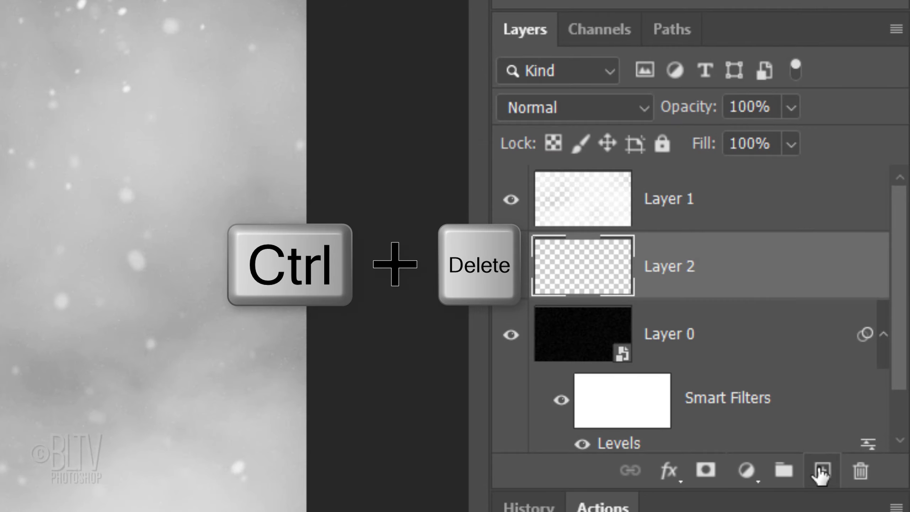
{"action": "key", "text": "ctrl+Delete"}
{"action": "left_click", "coordinate": [736, 211], "text": "shift"}
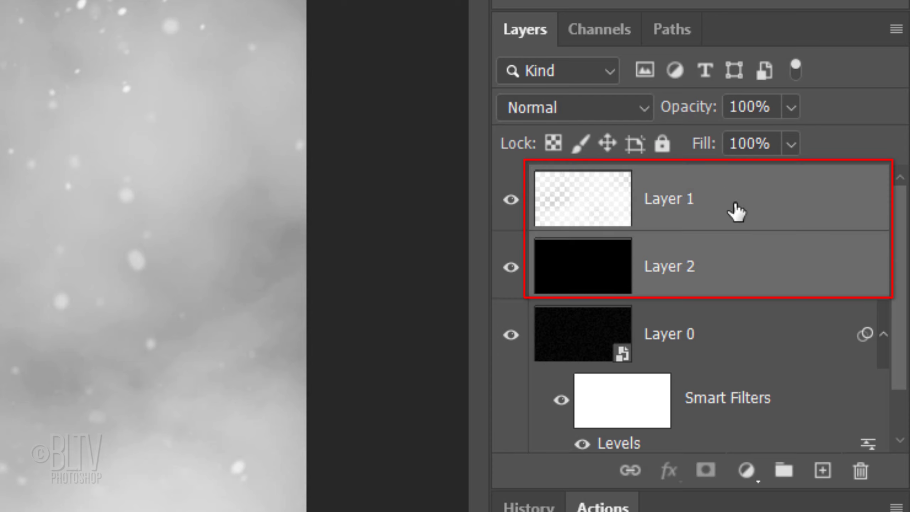
{"action": "key", "text": "ctrl+e"}
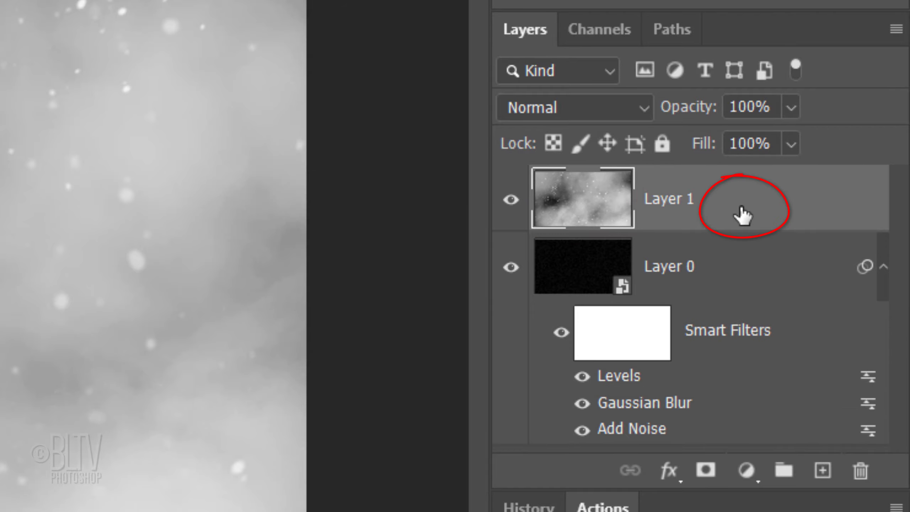
Open the blending options of the merged dust layer, Layer 1.
{"action": "double_click", "coordinate": [740, 210]}
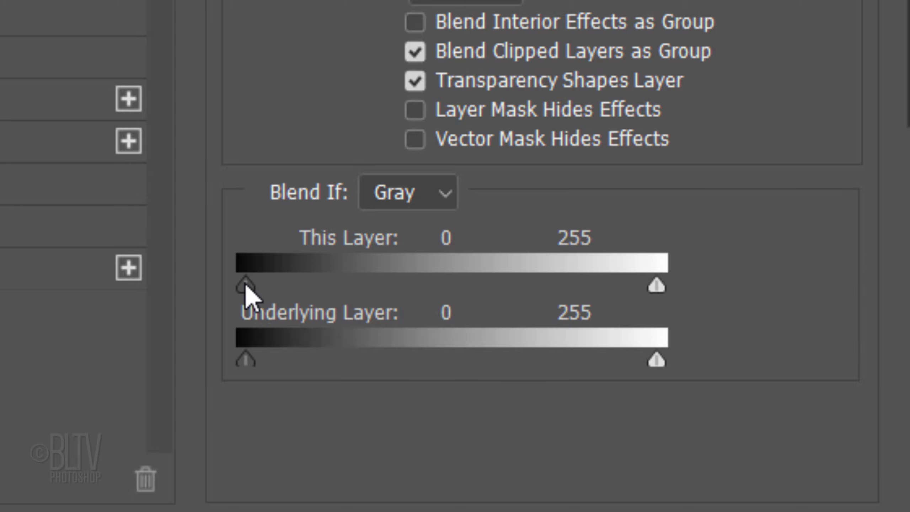
Try out the Blend If black and white sliders for This Layer and Underlying Layer, returning each to 0 or 255.
{"action": "left_click_drag", "start_coordinate": [246, 287], "coordinate": [576, 287]}
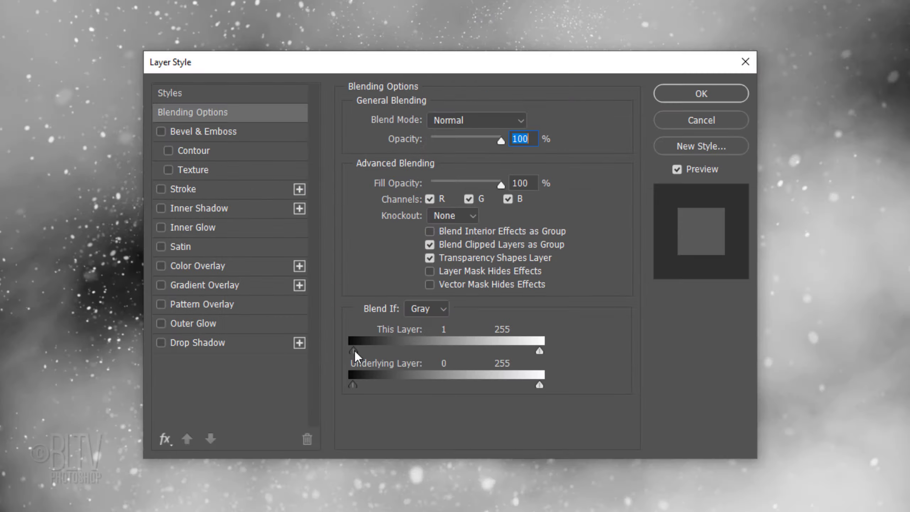
{"action": "left_click_drag", "start_coordinate": [355, 352], "coordinate": [501, 349]}
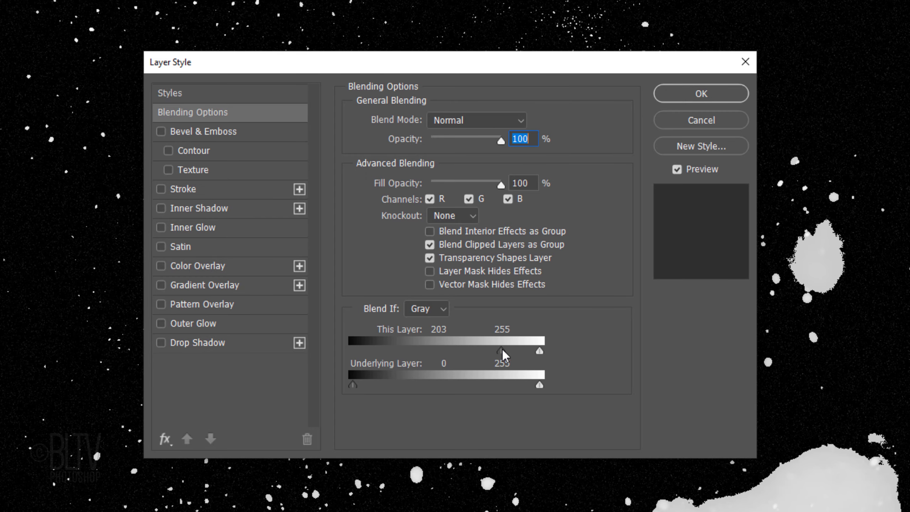
{"action": "left_click_drag", "start_coordinate": [502, 349], "coordinate": [350, 344]}
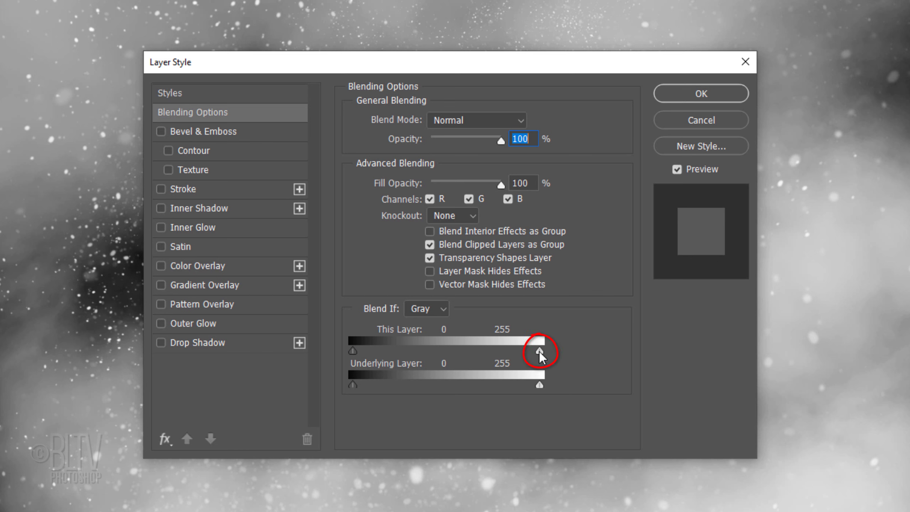
{"action": "left_click_drag", "start_coordinate": [539, 351], "coordinate": [473, 347]}
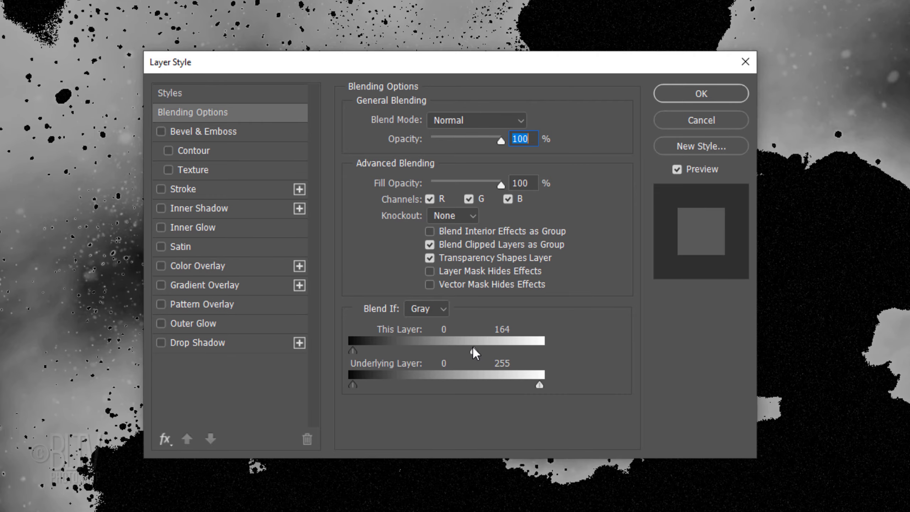
{"action": "left_click_drag", "start_coordinate": [473, 347], "coordinate": [570, 349]}
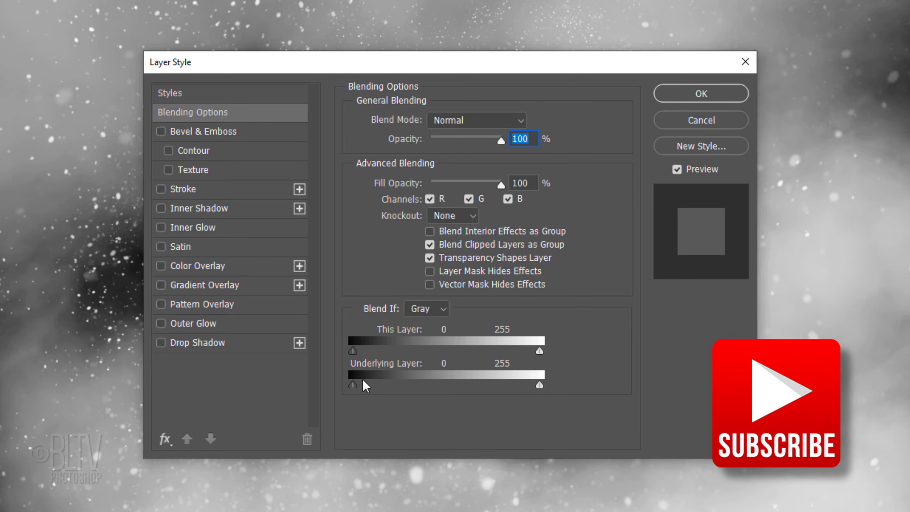
{"action": "mouse_move", "coordinate": [354, 384]}
{"action": "left_mouse_down"}
{"action": "mouse_move", "coordinate": [379, 381]}
{"action": "mouse_move", "coordinate": [356, 381]}
{"action": "left_mouse_up"}
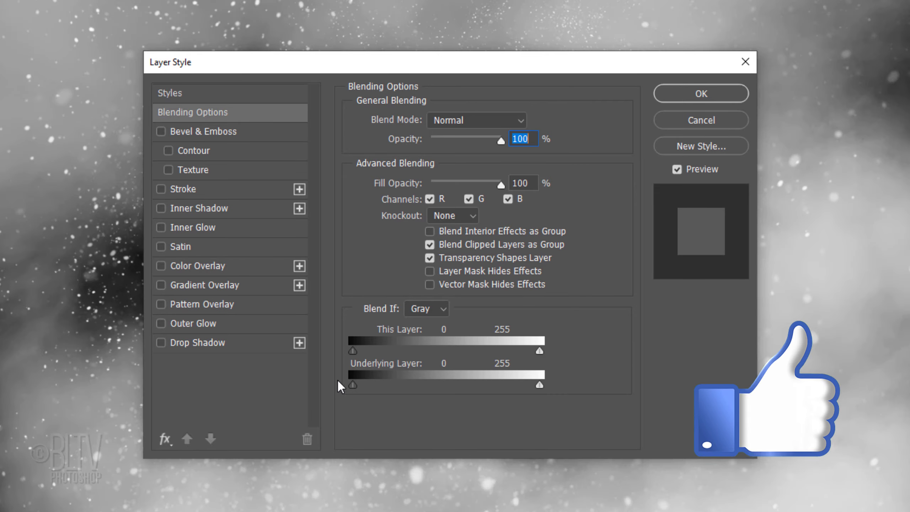
{"action": "left_click_drag", "start_coordinate": [539, 385], "coordinate": [471, 373]}
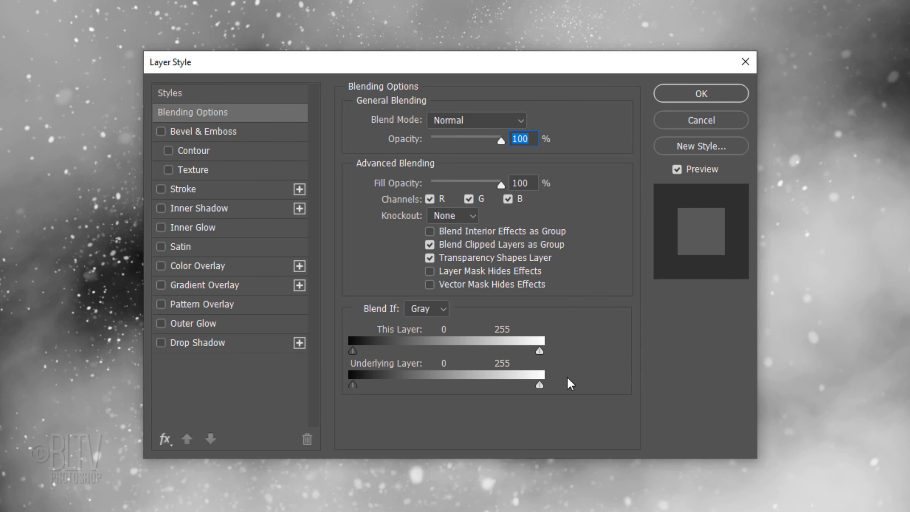
Split the black Blend If slider for This Layer on the dust layer and set its halves to 221 / 240.
{"action": "key", "text": "alt"}
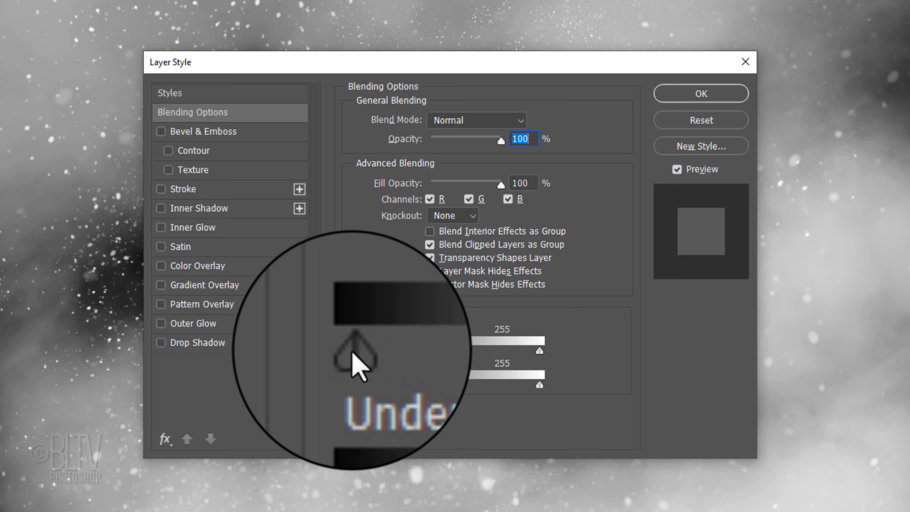
{"action": "left_click_drag", "start_coordinate": [353, 350], "coordinate": [529, 349]}
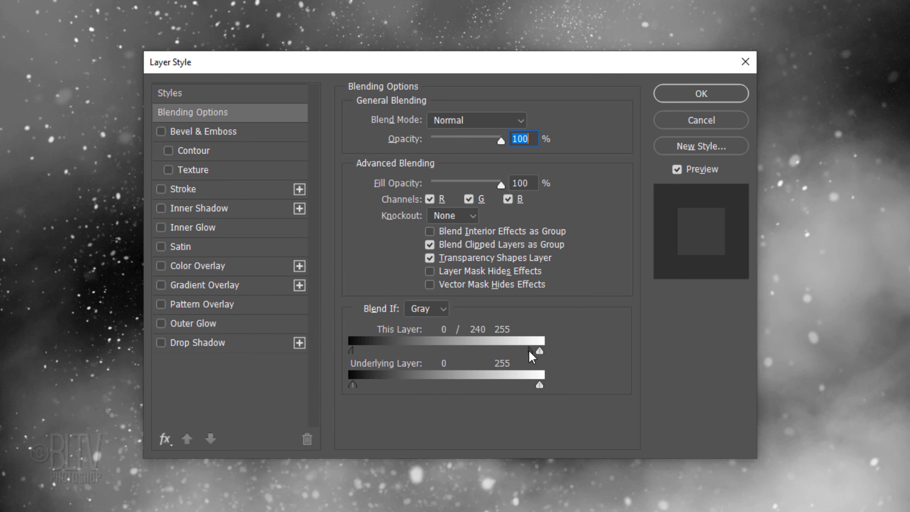
{"action": "left_click_drag", "start_coordinate": [371, 350], "coordinate": [512, 348]}
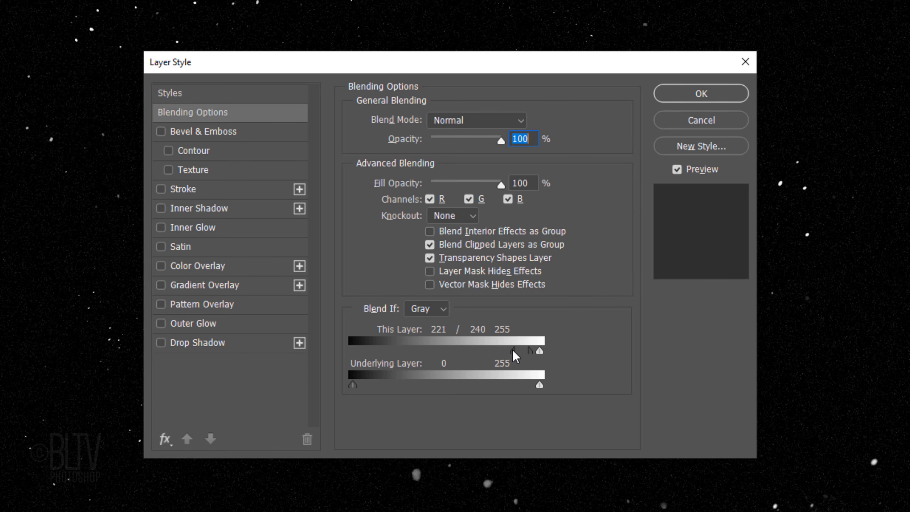
{"action": "left_click", "coordinate": [689, 96]}
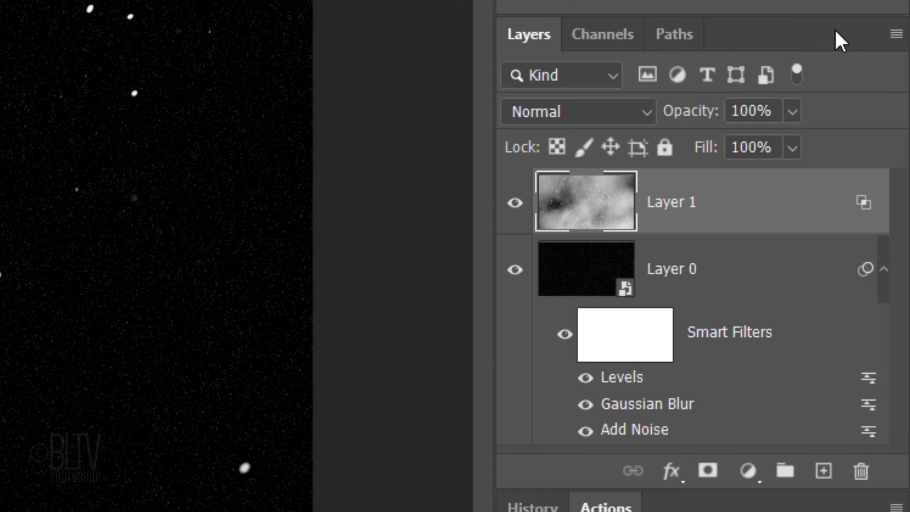
Convert Layer 1 to a smart object and add a white Outer Glow: Normal mode, 50% opacity, Softer technique, 10 px size, 50% range.
{"action": "left_click", "coordinate": [896, 34]}
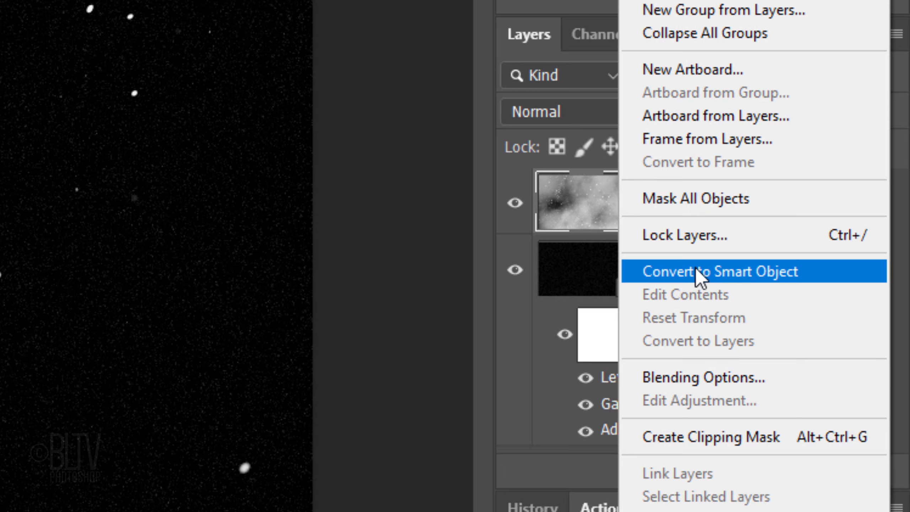
{"action": "left_click", "coordinate": [699, 272]}
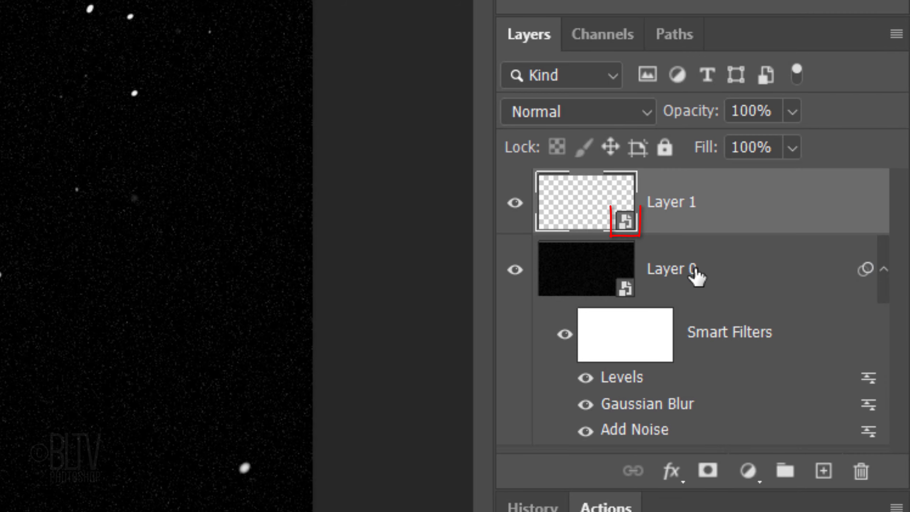
{"action": "double_click", "coordinate": [737, 211]}
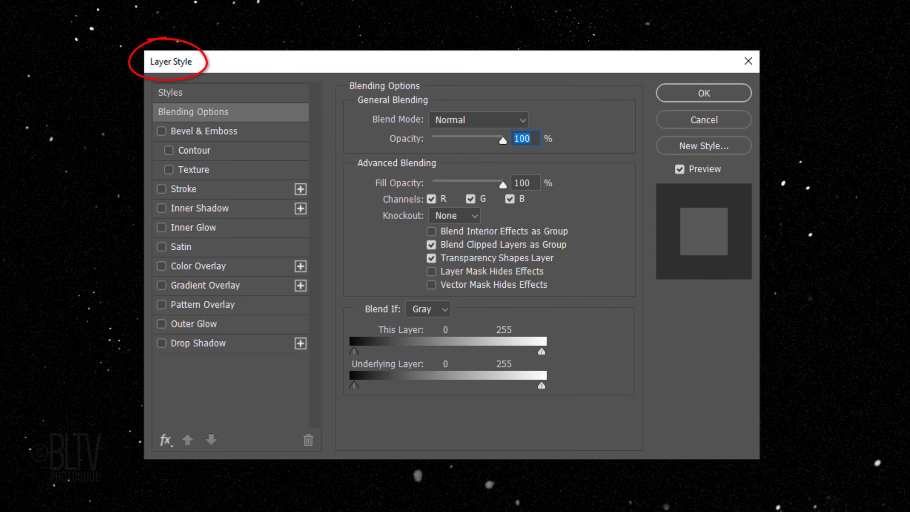
{"action": "left_click", "coordinate": [210, 325]}
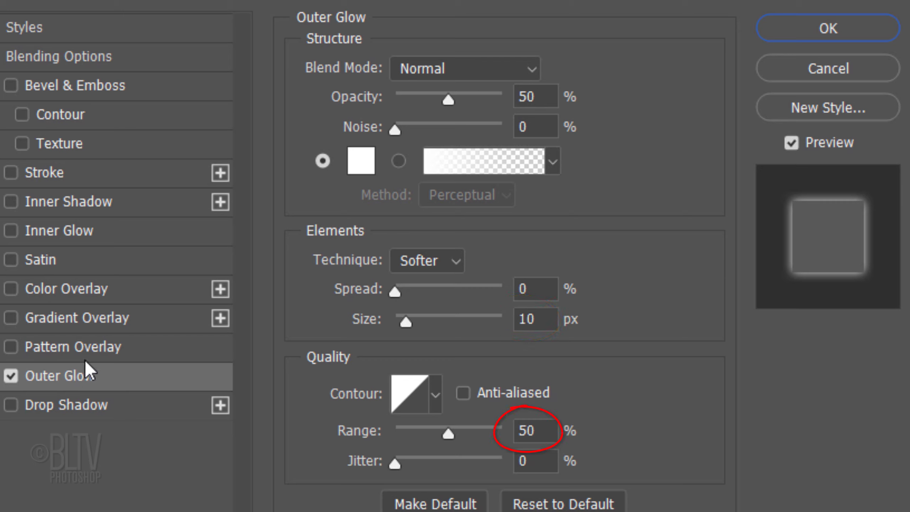
{"action": "left_click", "coordinate": [814, 29]}
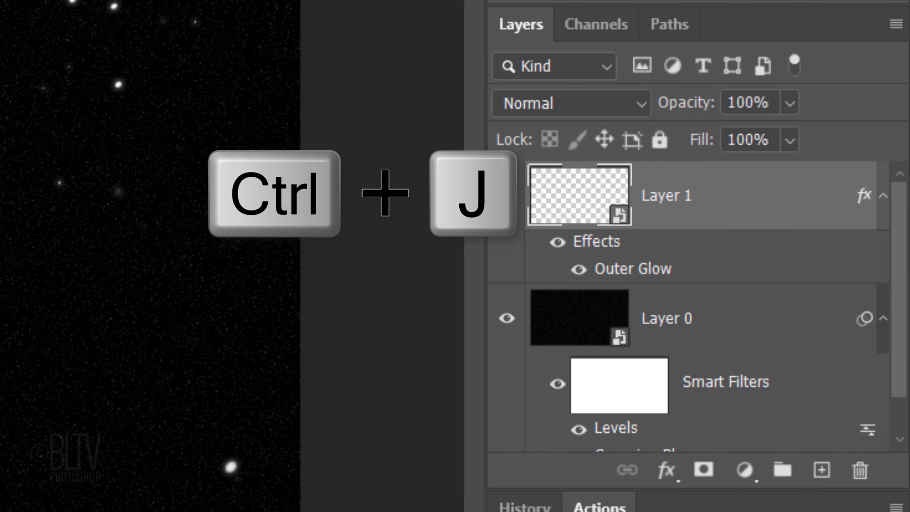
Duplicate Layer 1 and scale the copy to 50% in width and height around its center.
{"action": "key", "text": "ctrl+j"}
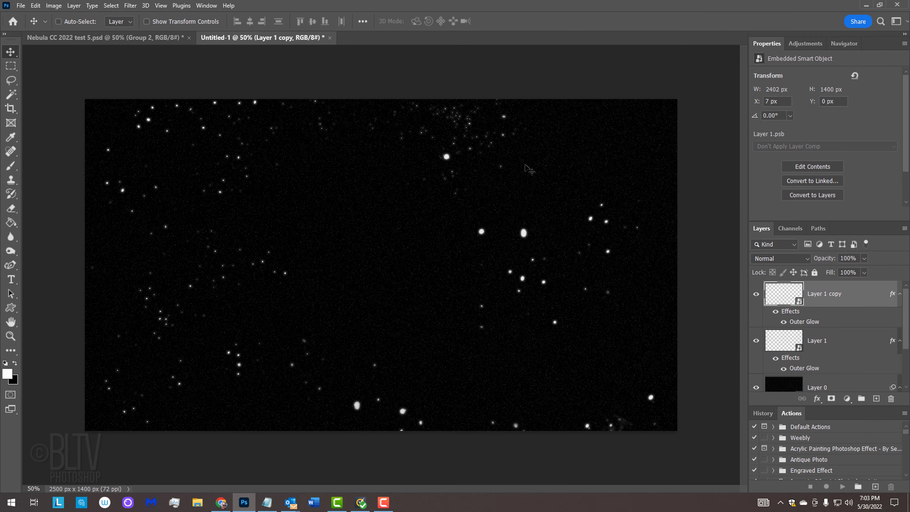
{"action": "key", "text": "ctrl+t"}
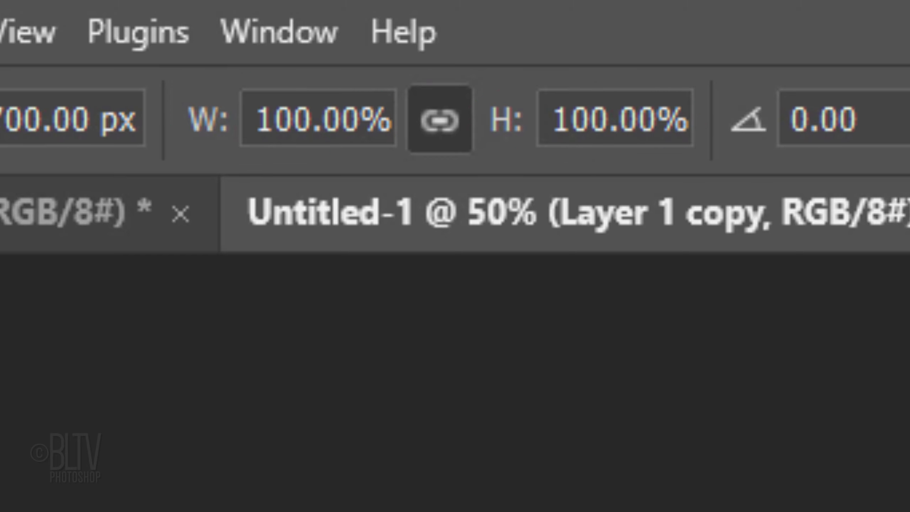
{"action": "left_click", "coordinate": [313, 113]}
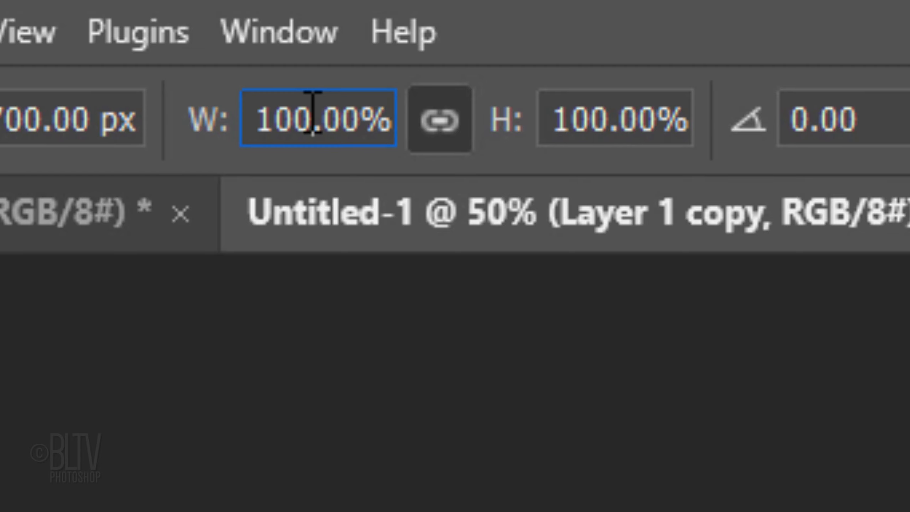
{"action": "key", "text": "BackSpace"}
{"action": "key", "text": "BackSpace"}
{"action": "key", "text": "BackSpace"}
{"action": "type", "text": "50"}
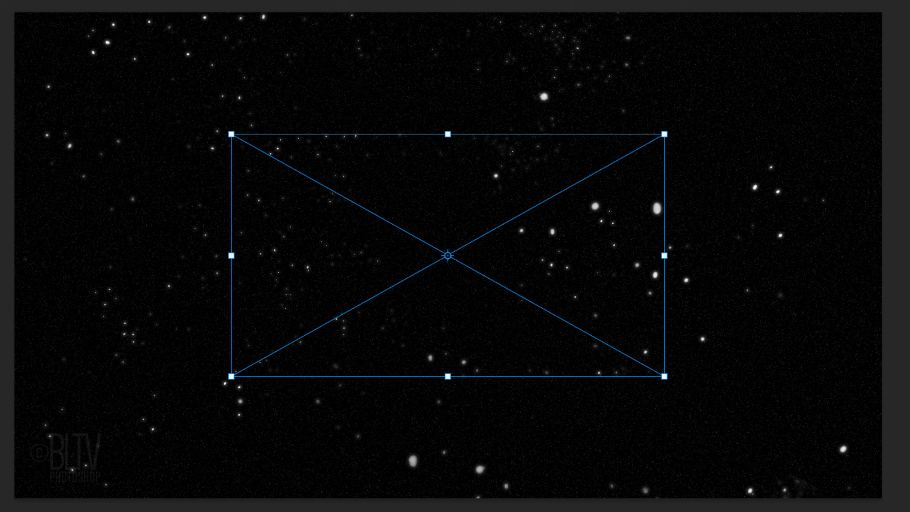
{"action": "key", "text": "Return"}
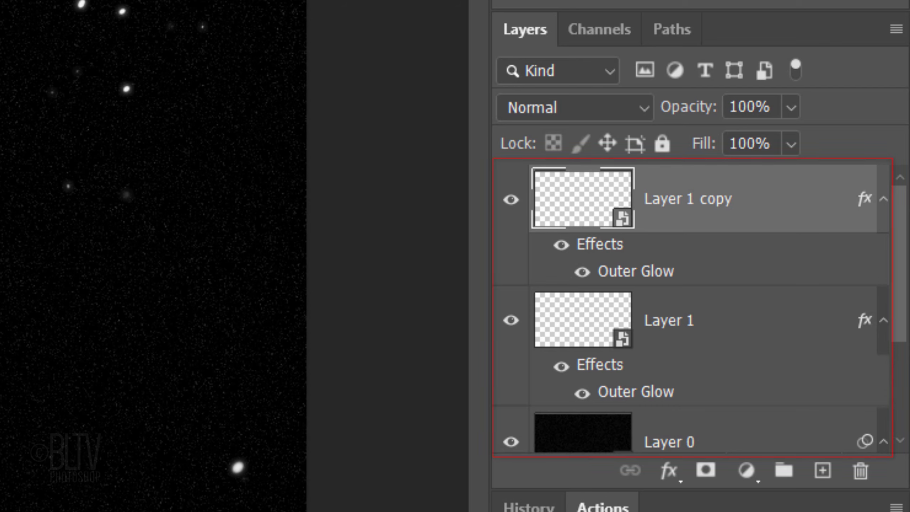
Group Layer 1 copy, Layer 1 and Layer 0, and name the group "Stars".
{"action": "left_click", "coordinate": [740, 438], "text": "shift"}
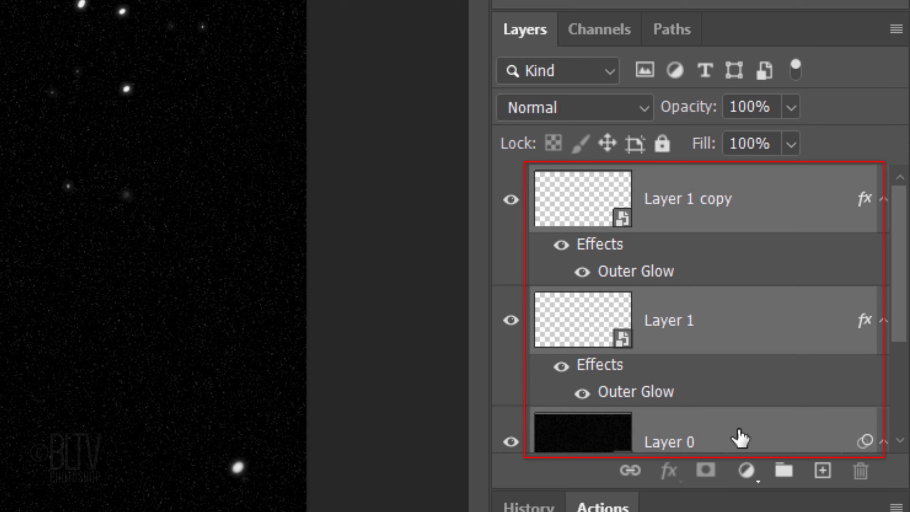
{"action": "key", "text": "ctrl+g"}
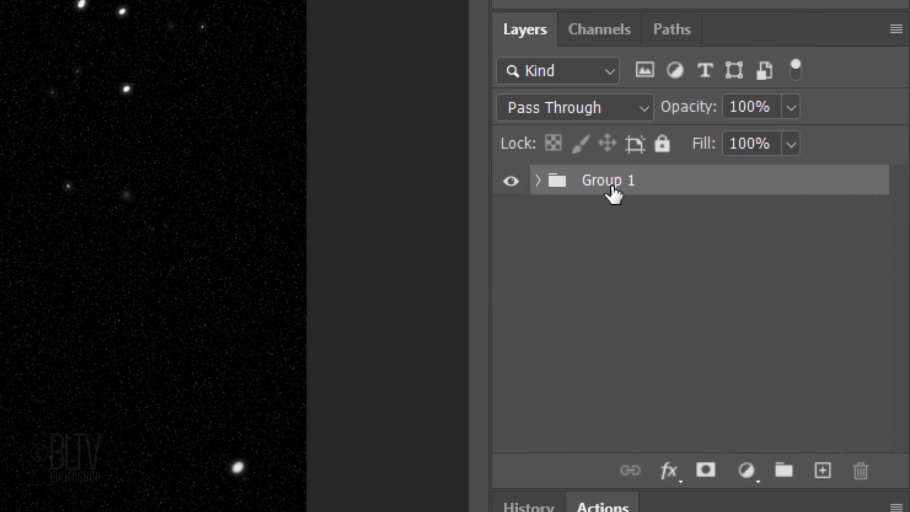
{"action": "double_click", "coordinate": [613, 180]}
{"action": "type", "text": "Stars"}
{"action": "key", "text": "Return"}
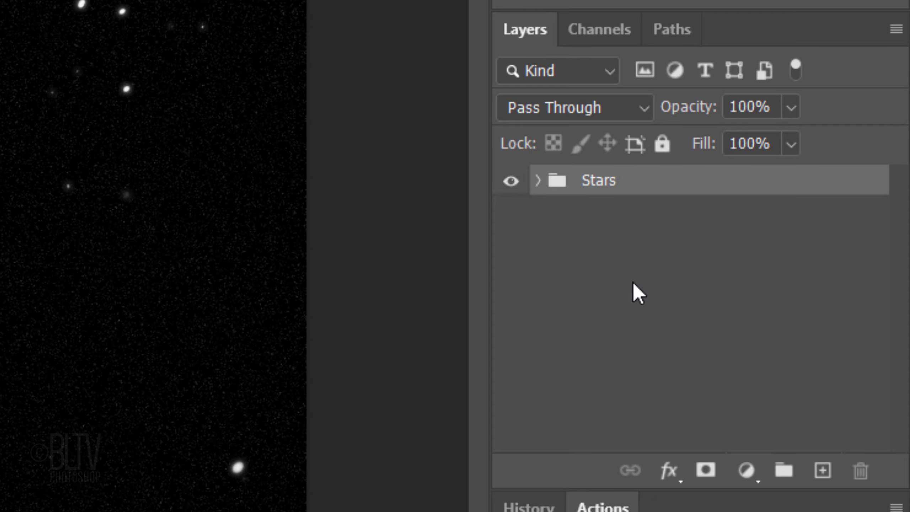
On a new layer above the Stars group, stamp the 3250 px 3Powder11 brush from Free Powder Photoshop Brushes 3 once over the canvas center.
{"action": "left_click", "coordinate": [822, 470]}
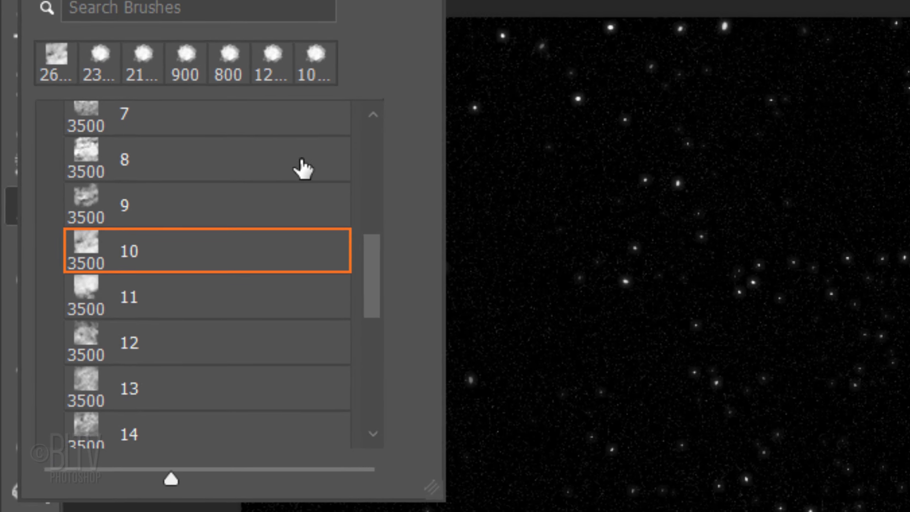
{"action": "left_click_drag", "start_coordinate": [397, 262], "coordinate": [406, 197]}
{"action": "scroll", "coordinate": [331, 220], "scroll_direction": "up", "scroll_amount": 3}
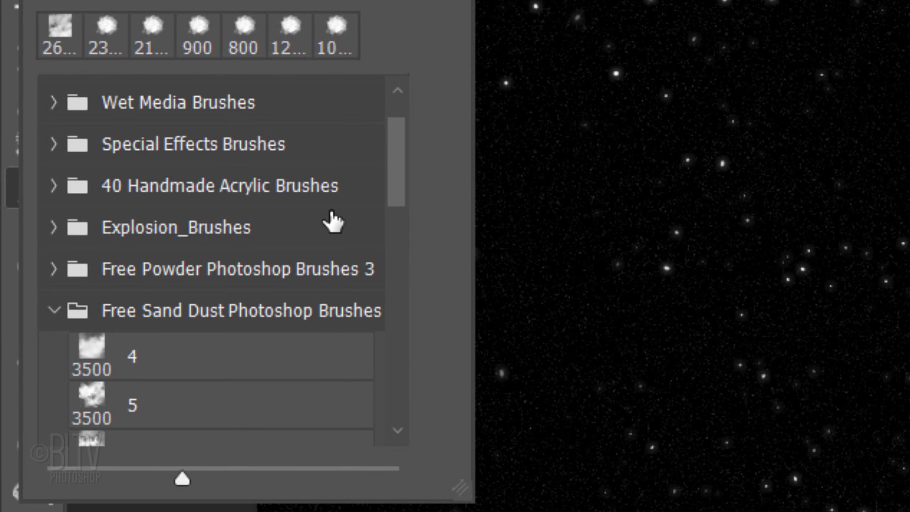
{"action": "left_click", "coordinate": [54, 311]}
{"action": "left_click", "coordinate": [54, 270]}
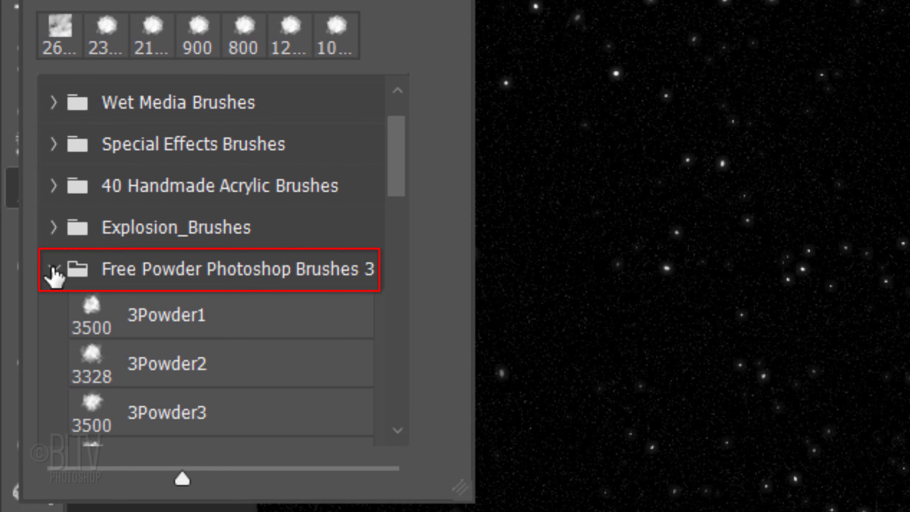
{"action": "left_click_drag", "start_coordinate": [392, 163], "coordinate": [394, 255]}
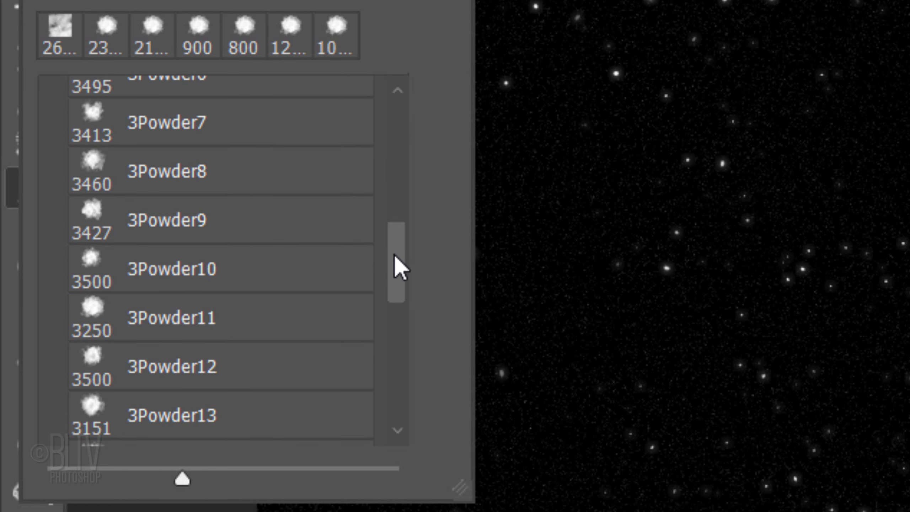
{"action": "left_click", "coordinate": [129, 323]}
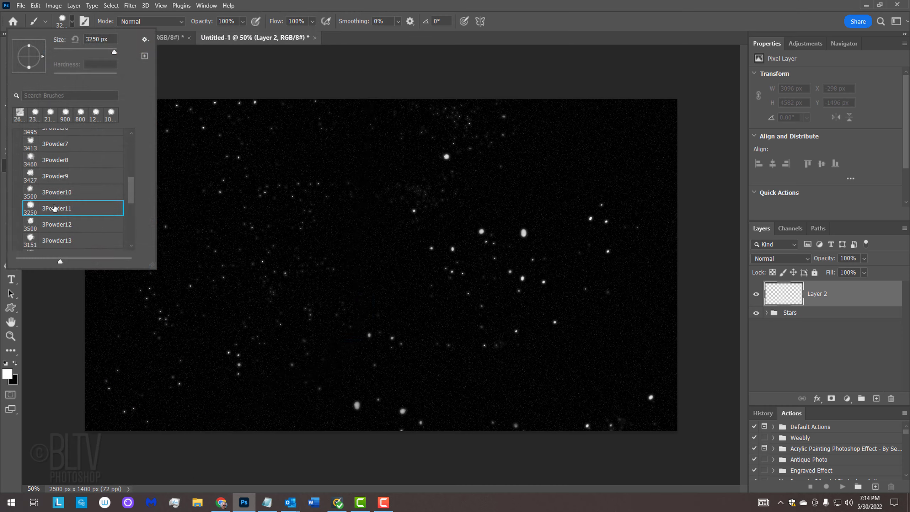
{"action": "key", "text": "Return"}
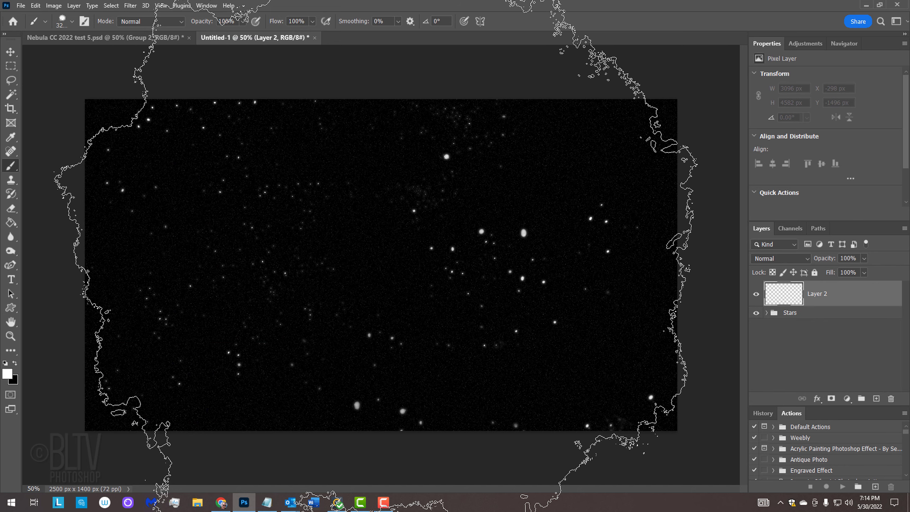
{"action": "left_click", "coordinate": [375, 256]}
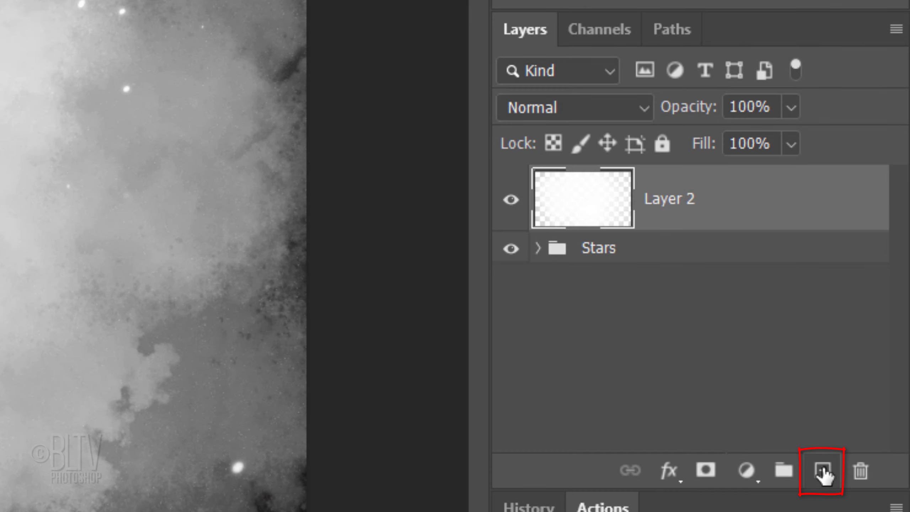
Add a new empty layer above the powder cloud on Layer 2 and open its blend mode choices.
{"action": "left_click", "coordinate": [823, 471]}
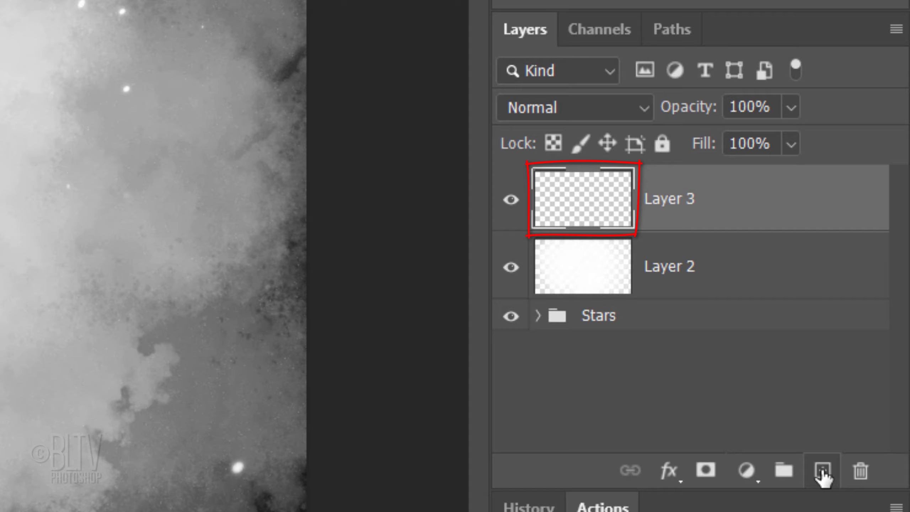
{"action": "left_click", "coordinate": [561, 118]}
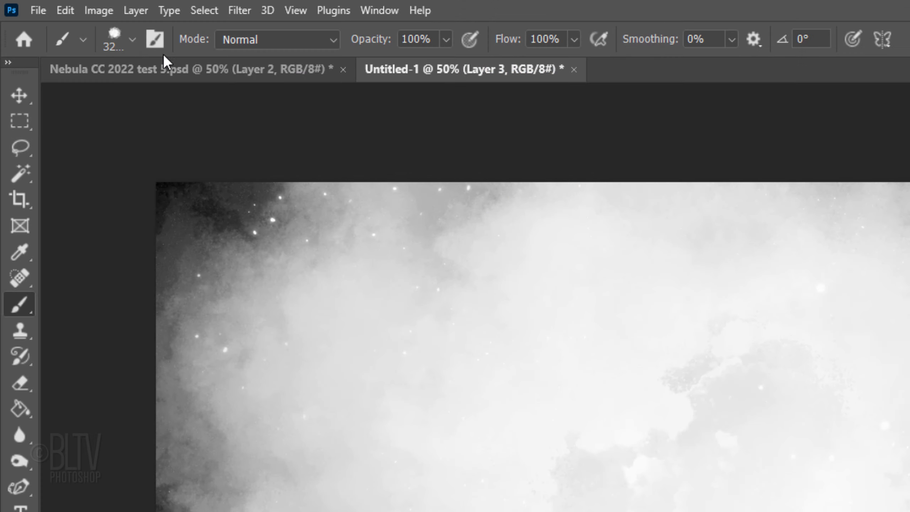
Choose the Soft Round brush from General Brushes and set its size to 4000 px.
{"action": "left_click", "coordinate": [130, 38]}
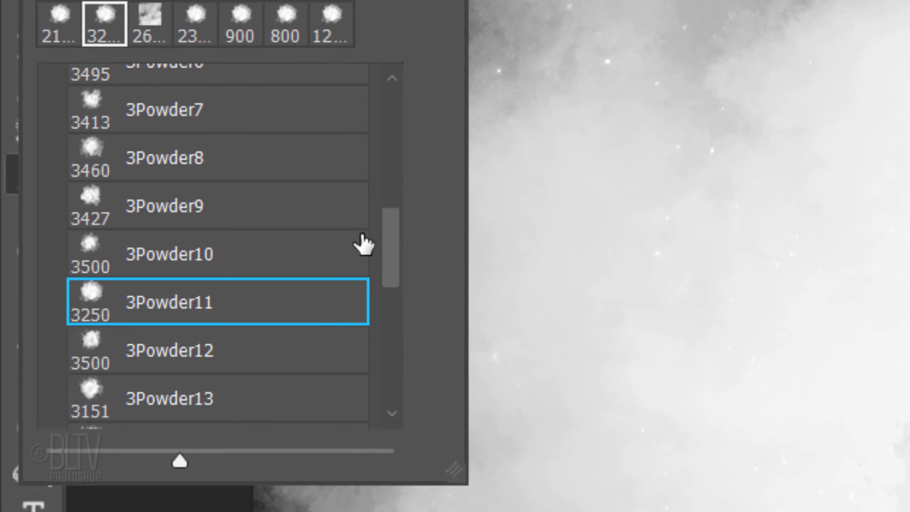
{"action": "left_click_drag", "start_coordinate": [391, 248], "coordinate": [390, 85]}
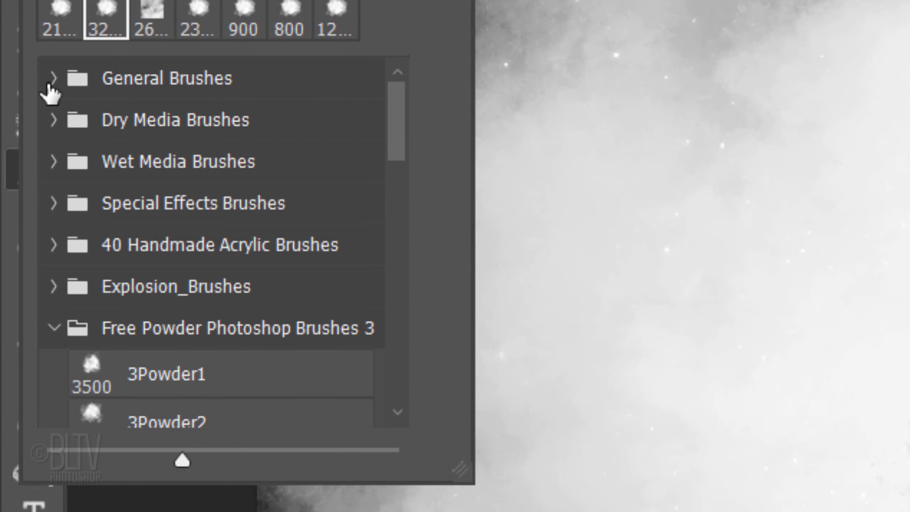
{"action": "left_click", "coordinate": [50, 81]}
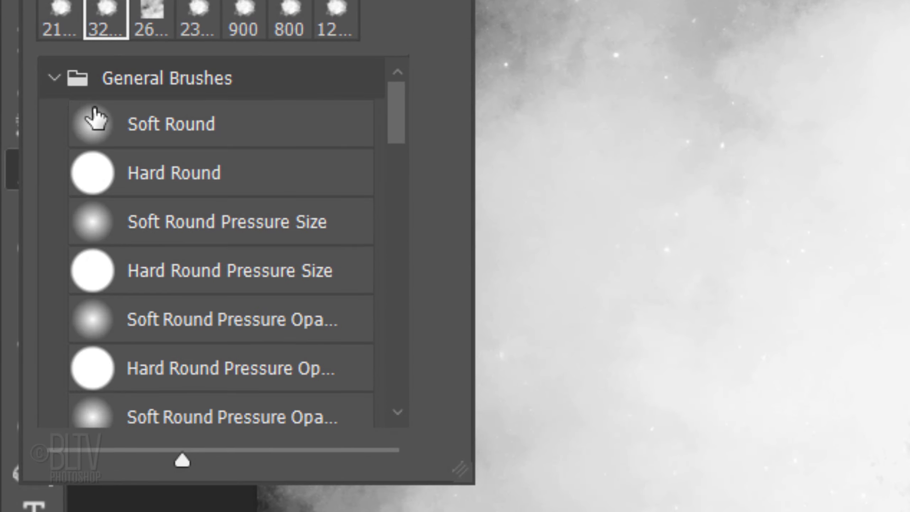
{"action": "left_click", "coordinate": [168, 130]}
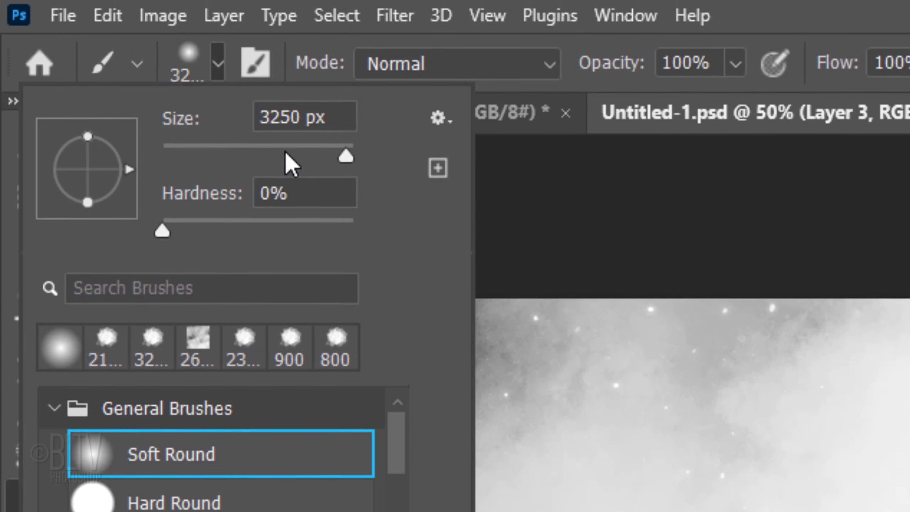
{"action": "double_click", "coordinate": [274, 117]}
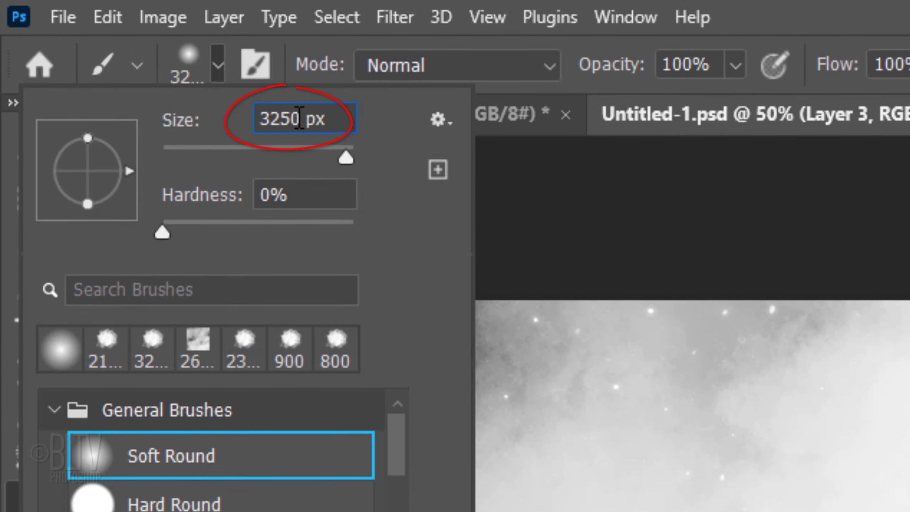
{"action": "type", "text": "4000"}
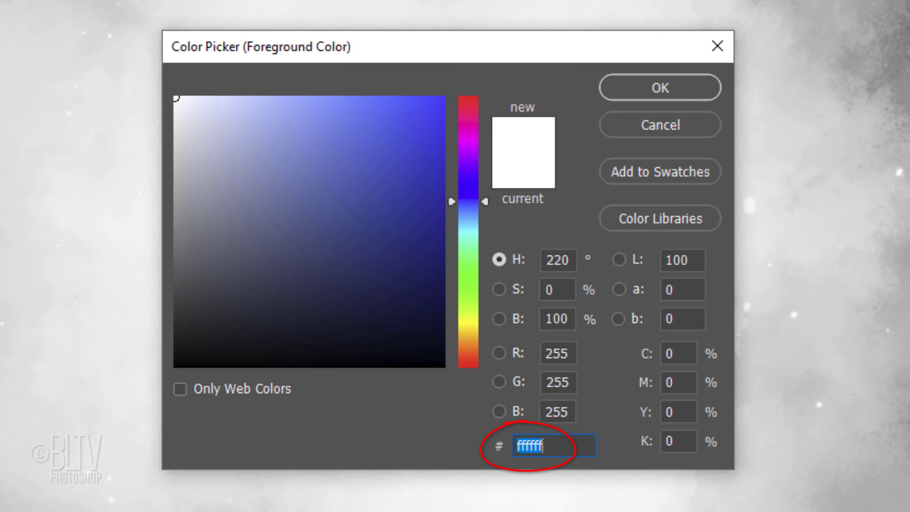
Set the foreground color to 0053FD and stamp the soft brush once over the canvas center on Layer 3.
{"action": "type", "text": "0"}
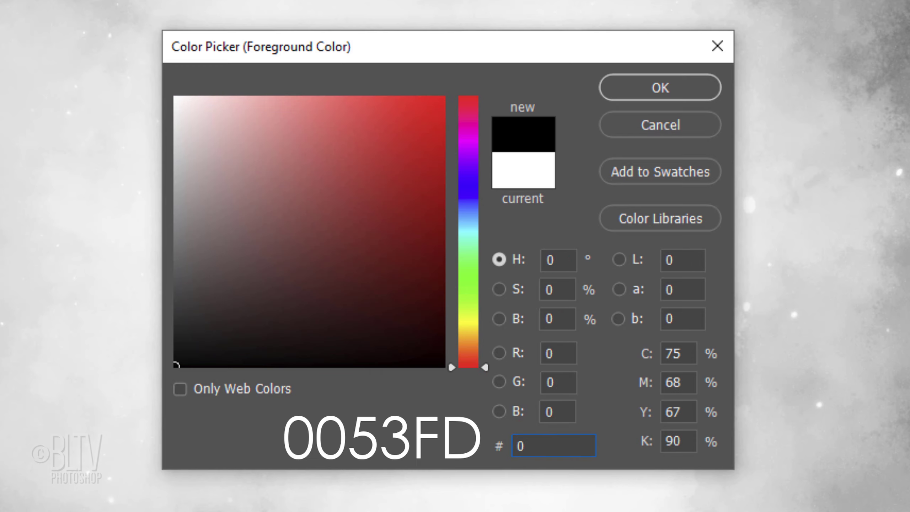
{"action": "type", "text": "05"}
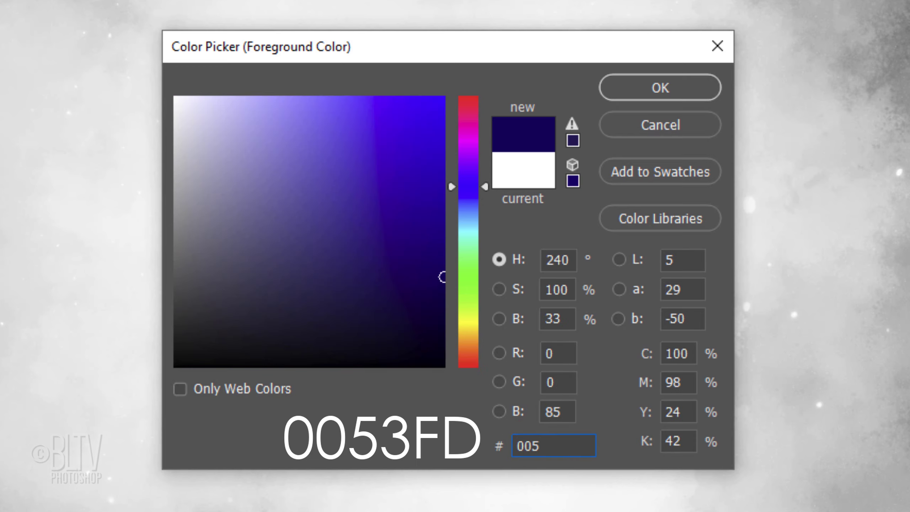
{"action": "type", "text": "3FD"}
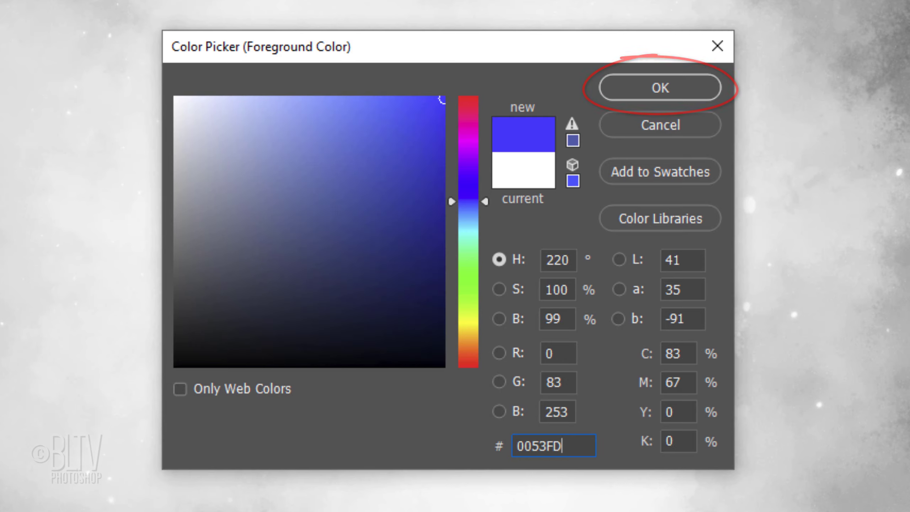
{"action": "key", "text": "Return"}
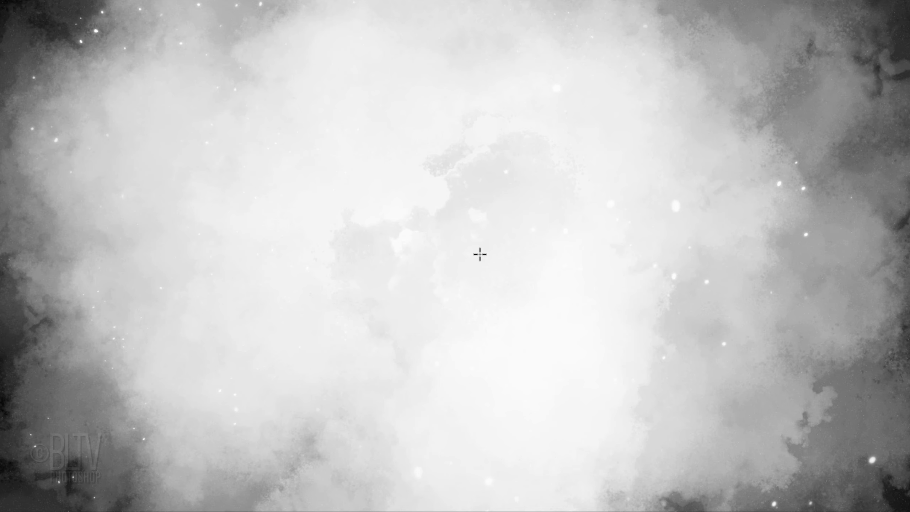
{"action": "key", "text": "ctrl+2"}
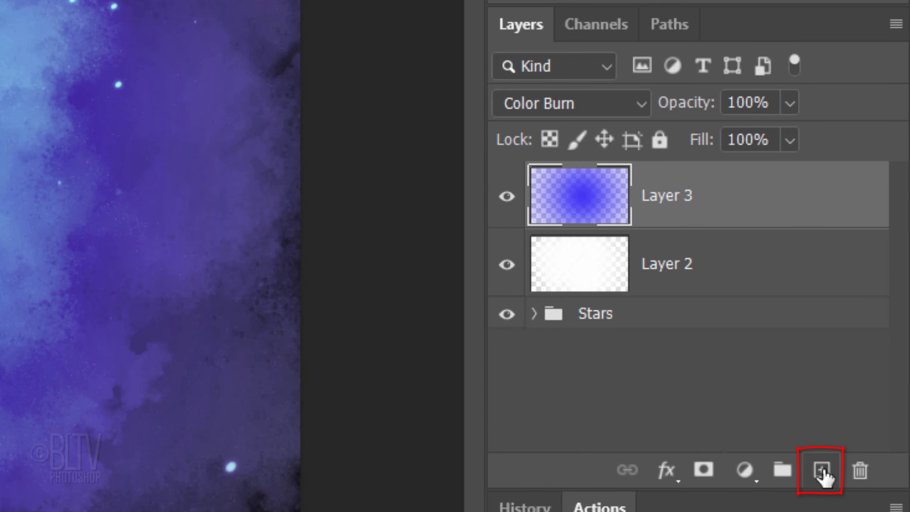
Add a new layer above Layer 3 in Darken blend mode and set the foreground color to FF00FC.
{"action": "left_click", "coordinate": [822, 472]}
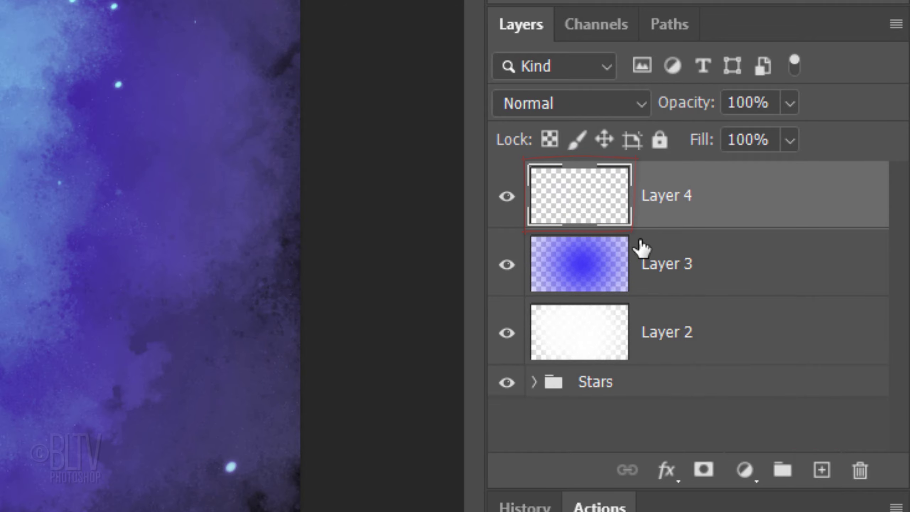
{"action": "left_click", "coordinate": [567, 105]}
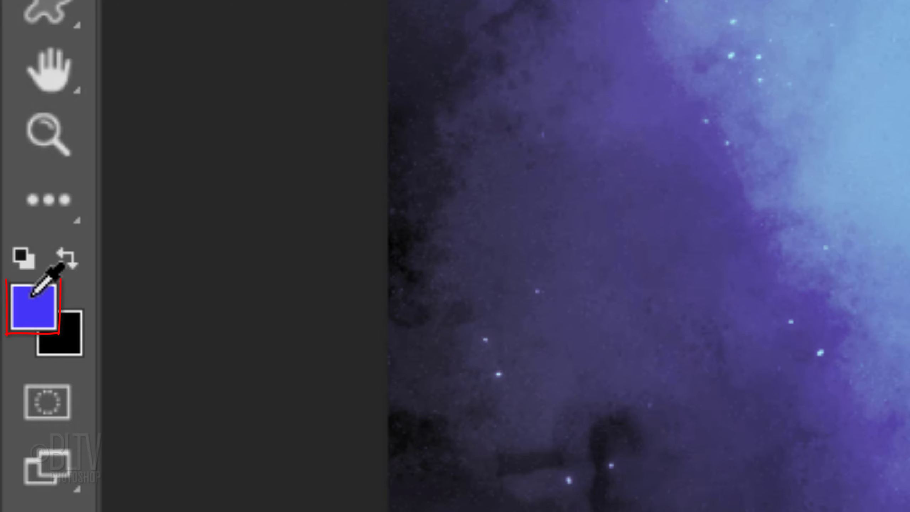
{"action": "left_click", "coordinate": [33, 296]}
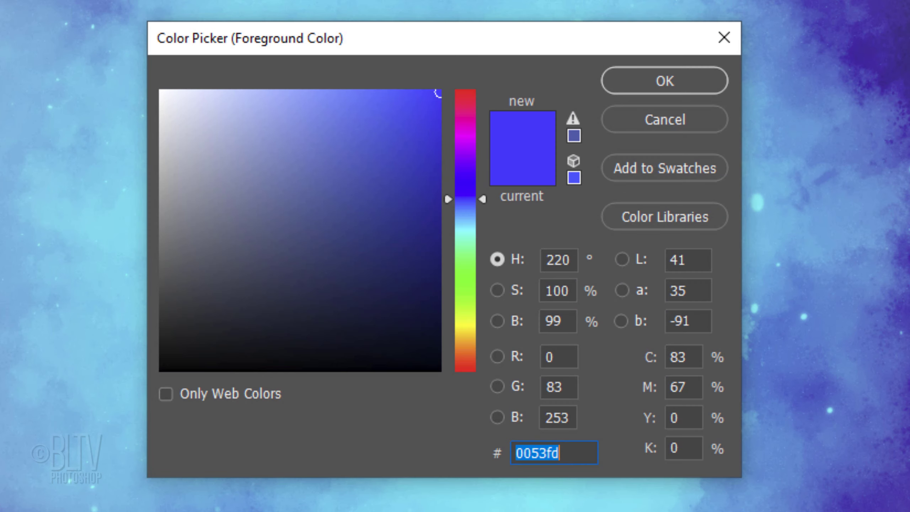
{"action": "type", "text": "F"}
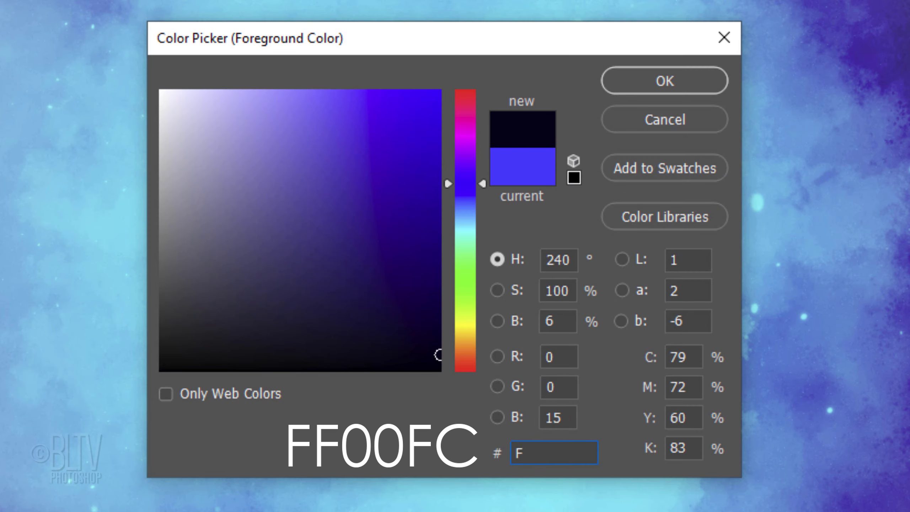
{"action": "type", "text": "F00"}
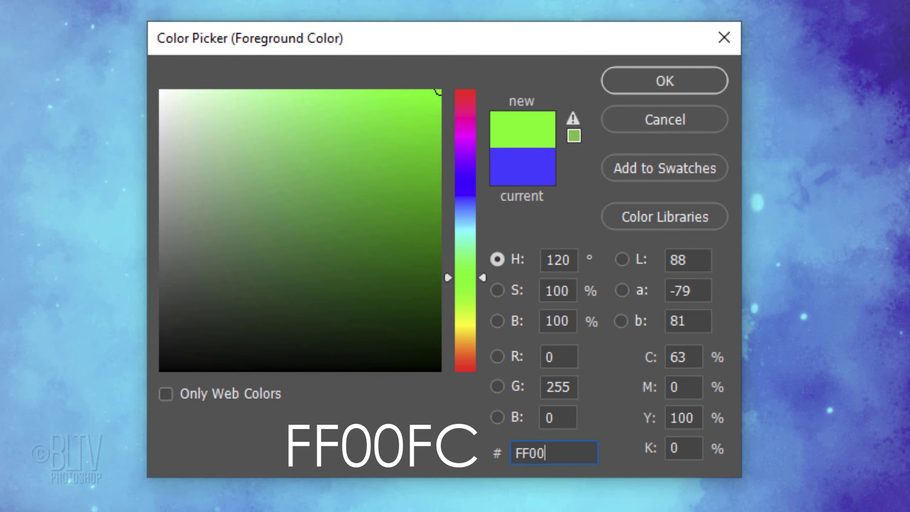
{"action": "type", "text": "FC"}
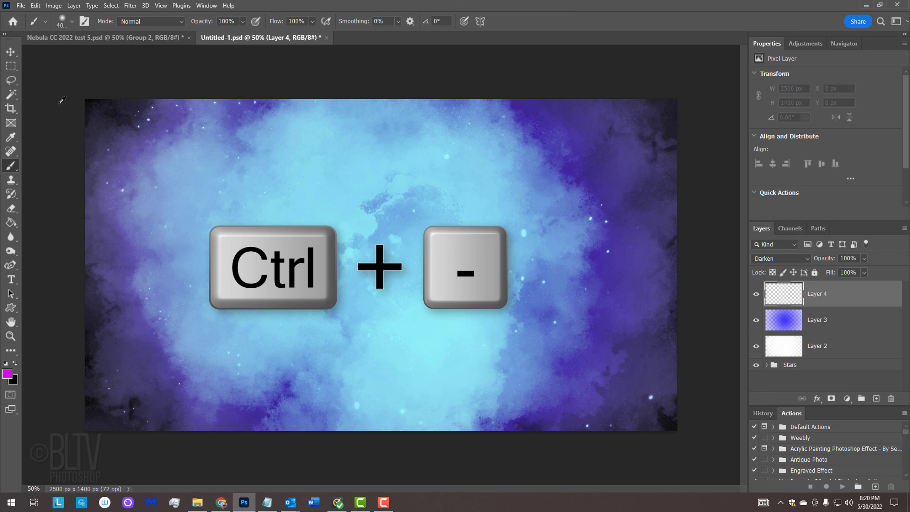
Stamp the magenta soft brush beyond the top and bottom edges of the canvas so only its soft edge tints Layer 4.
{"action": "key", "text": "ctrl+minus"}
{"action": "key", "text": "ctrl+minus"}
{"action": "key", "text": "ctrl+minus"}
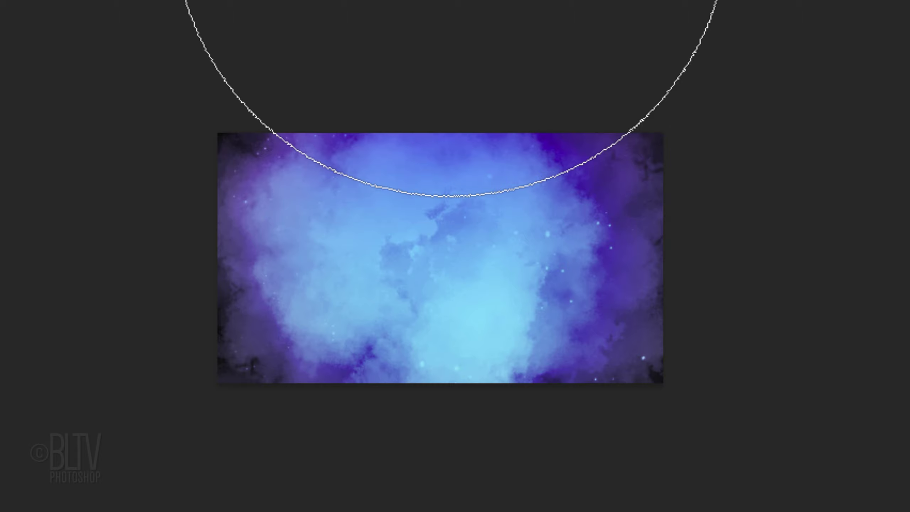
{"action": "left_click", "coordinate": [424, 511]}
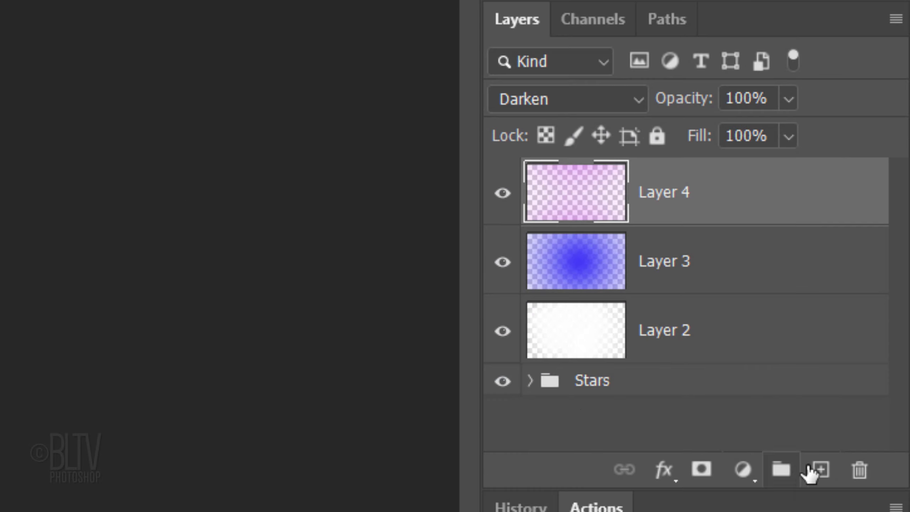
Add a new layer above Layer 4 in Soft Light blend mode and set the foreground color to 8EFF00.
{"action": "left_click", "coordinate": [820, 470]}
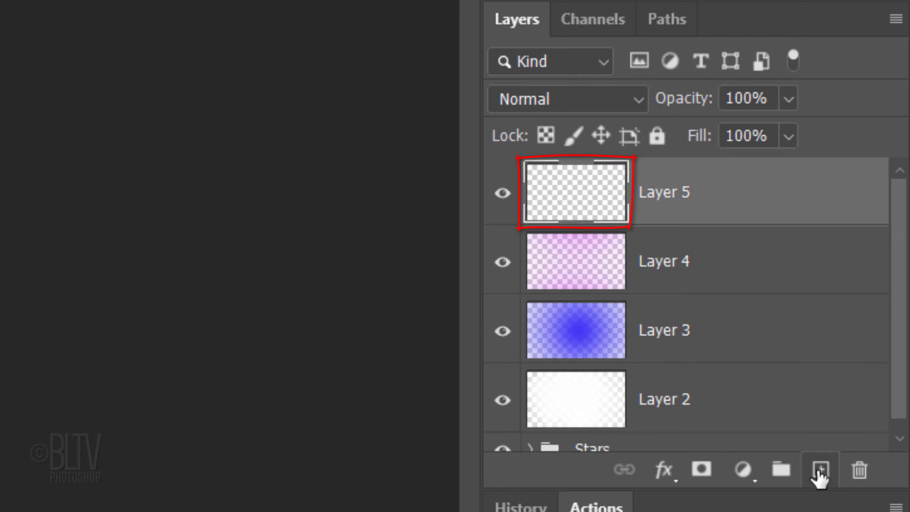
{"action": "left_click", "coordinate": [559, 100]}
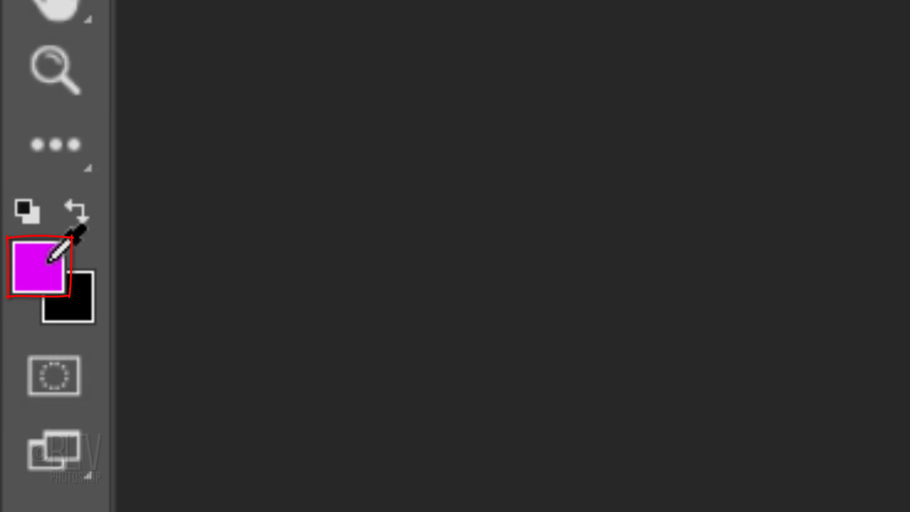
{"action": "left_click", "coordinate": [49, 261]}
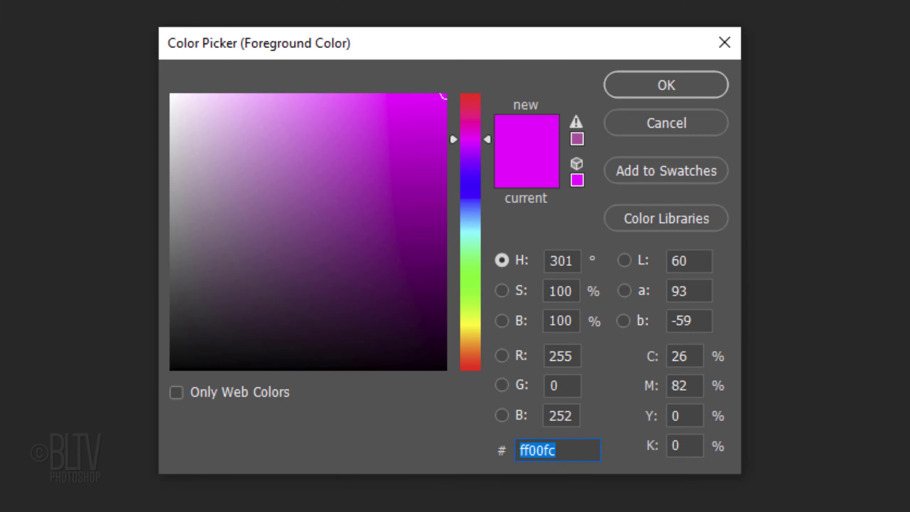
{"action": "type", "text": "8"}
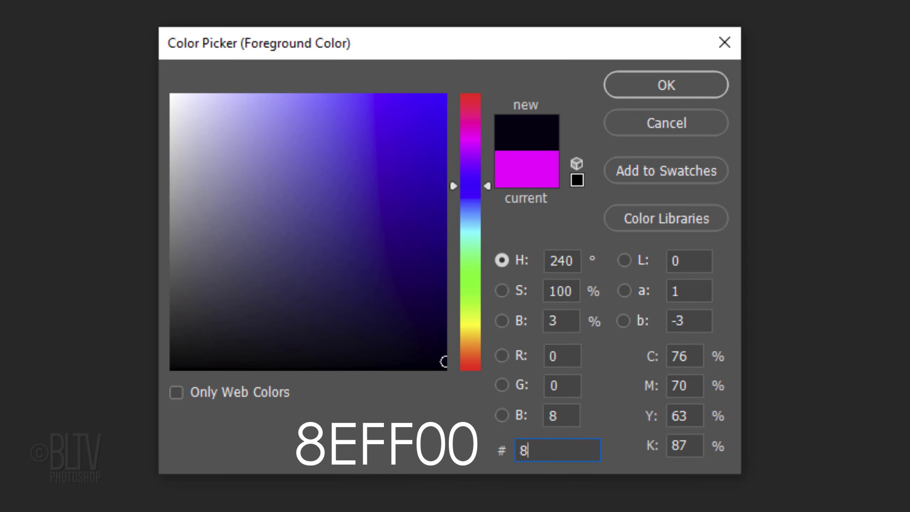
{"action": "type", "text": "EF"}
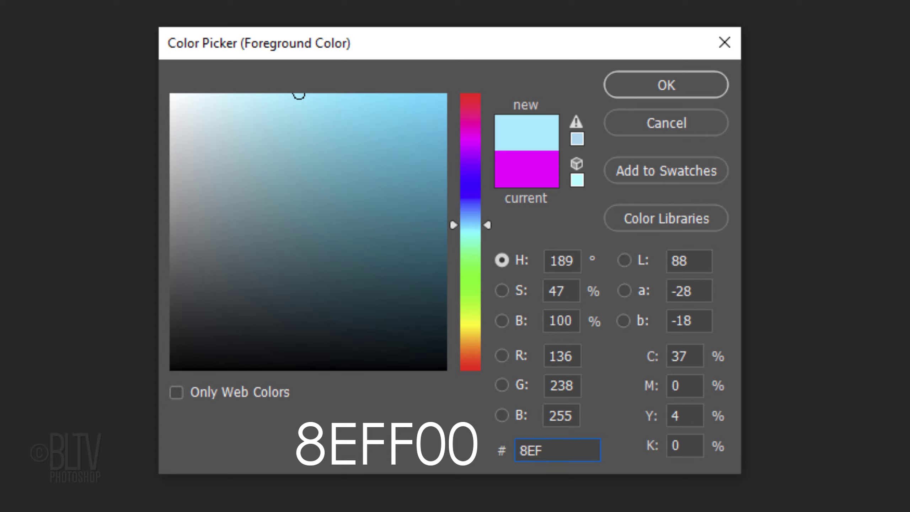
{"action": "type", "text": "F00"}
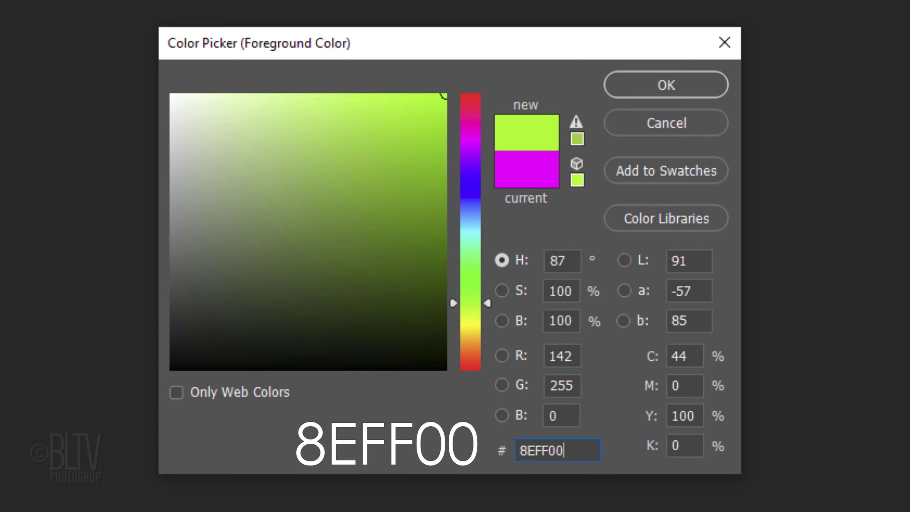
{"action": "key", "text": "Return"}
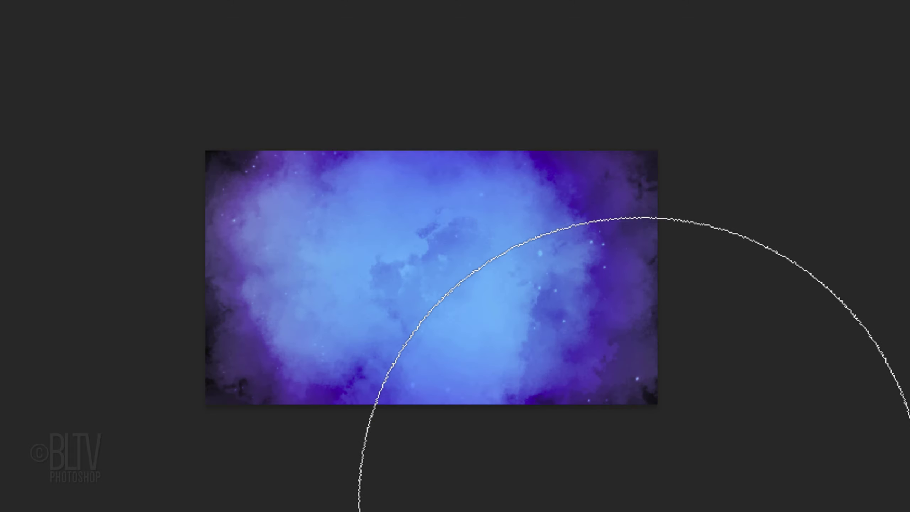
Stamp the green soft brush just outside the canvas's lower-right corner on Layer 5.
{"action": "left_click", "coordinate": [645, 504]}
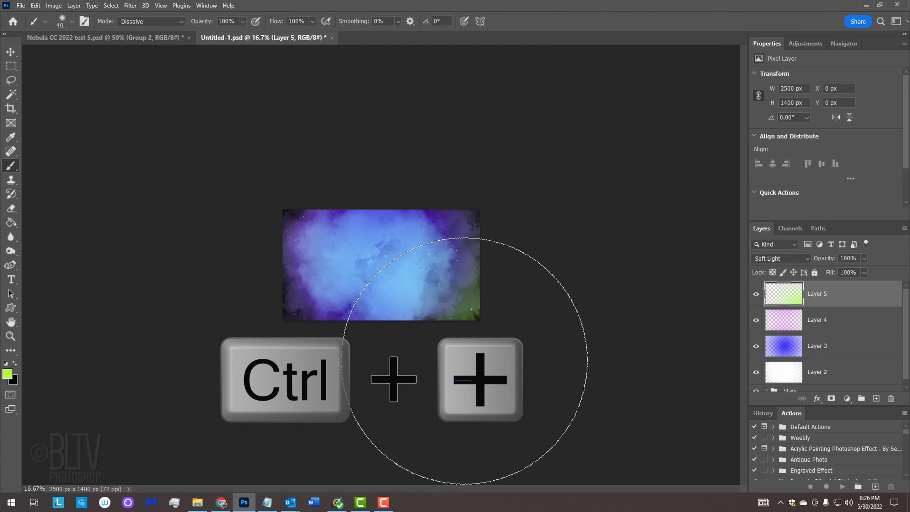
{"action": "key", "text": "ctrl+plus"}
{"action": "key", "text": "ctrl+plus"}
{"action": "key", "text": "ctrl+plus"}
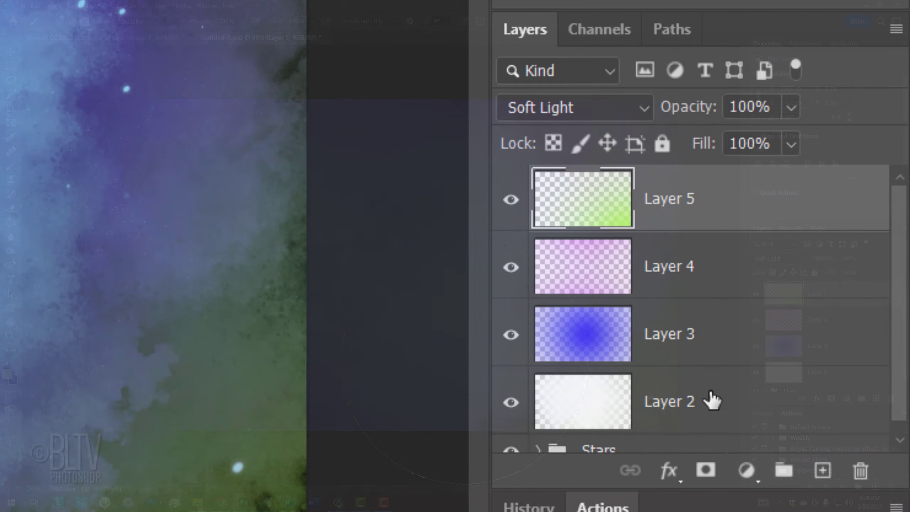
Group Layer 5 through Layer 2 and add a layer mask to the group.
{"action": "left_click", "coordinate": [848, 373], "text": "shift"}
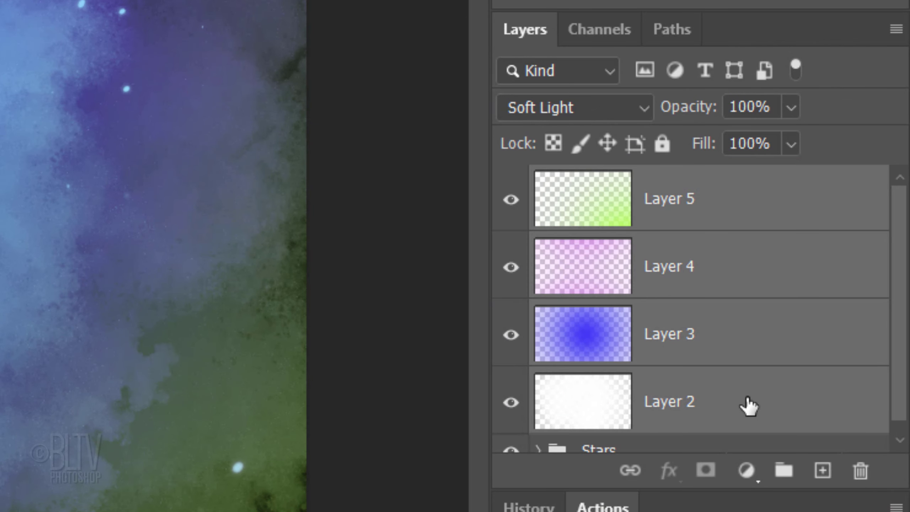
{"action": "key", "text": "ctrl+g"}
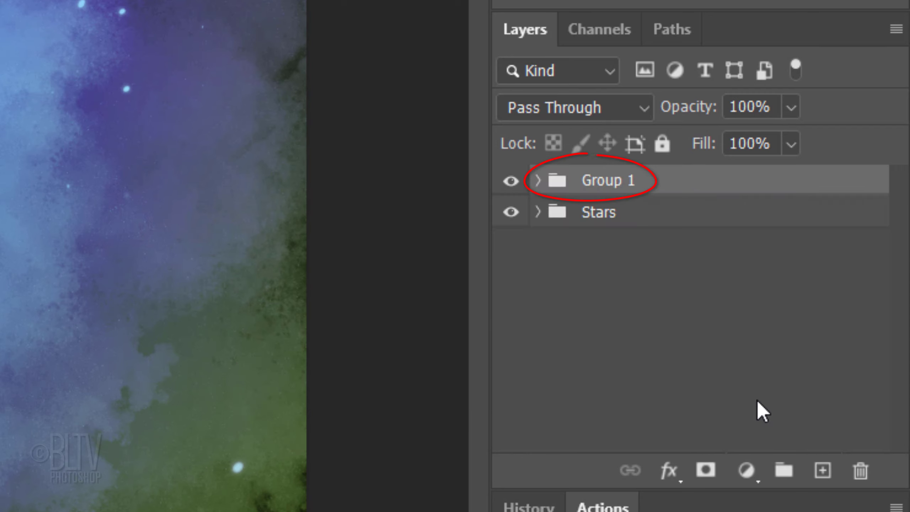
{"action": "left_click", "coordinate": [706, 471]}
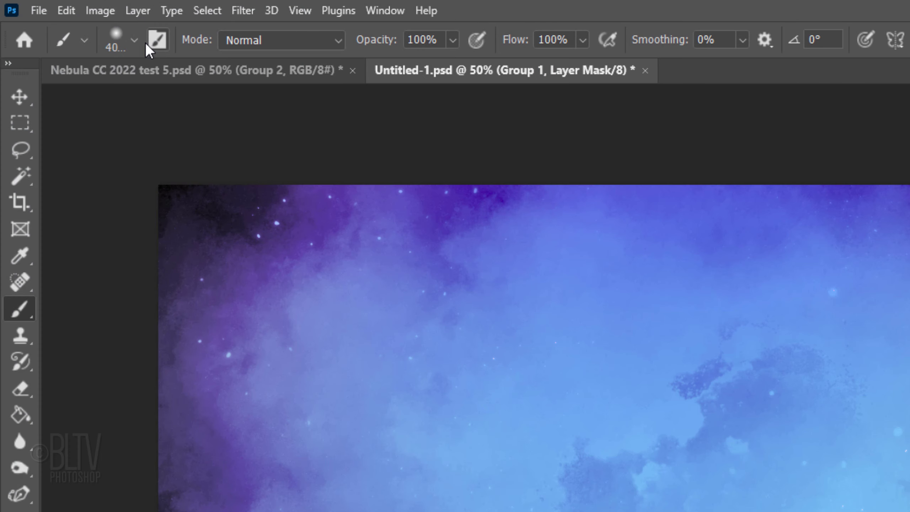
Stamp the 3Powder11 brush at 2500 px in black over the canvas center on the Group 1 mask.
{"action": "left_click", "coordinate": [131, 39]}
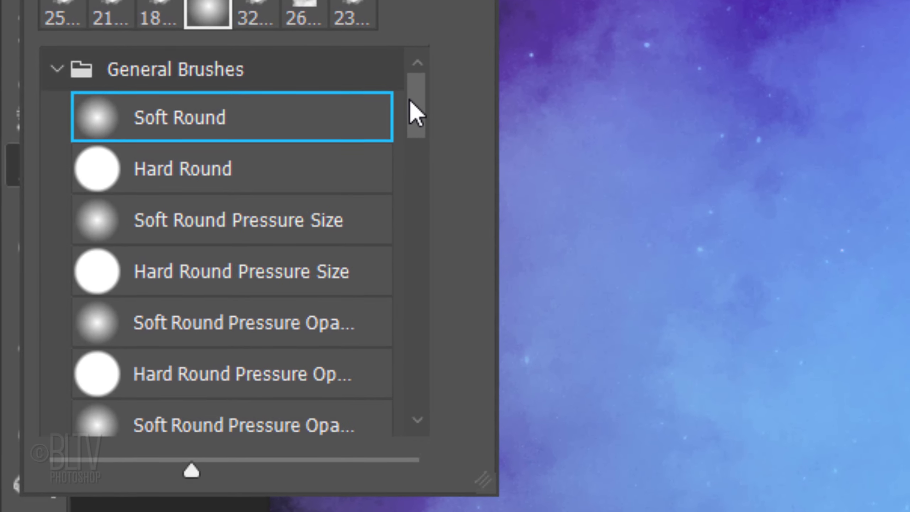
{"action": "left_click_drag", "start_coordinate": [411, 101], "coordinate": [404, 289]}
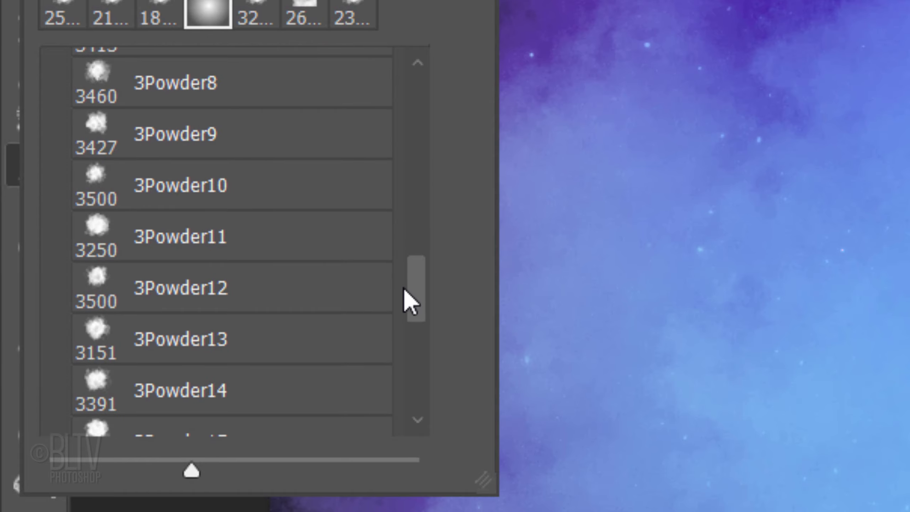
{"action": "left_click", "coordinate": [169, 248]}
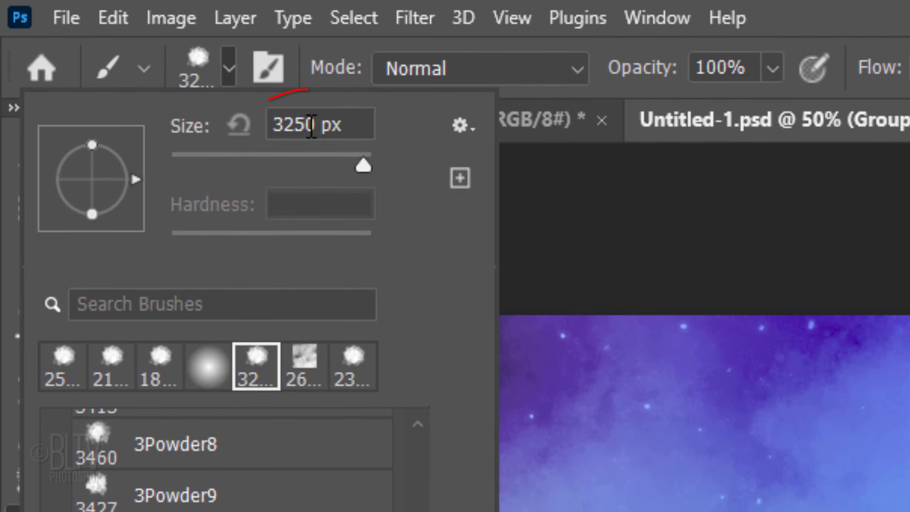
{"action": "left_click_drag", "start_coordinate": [311, 127], "coordinate": [273, 126]}
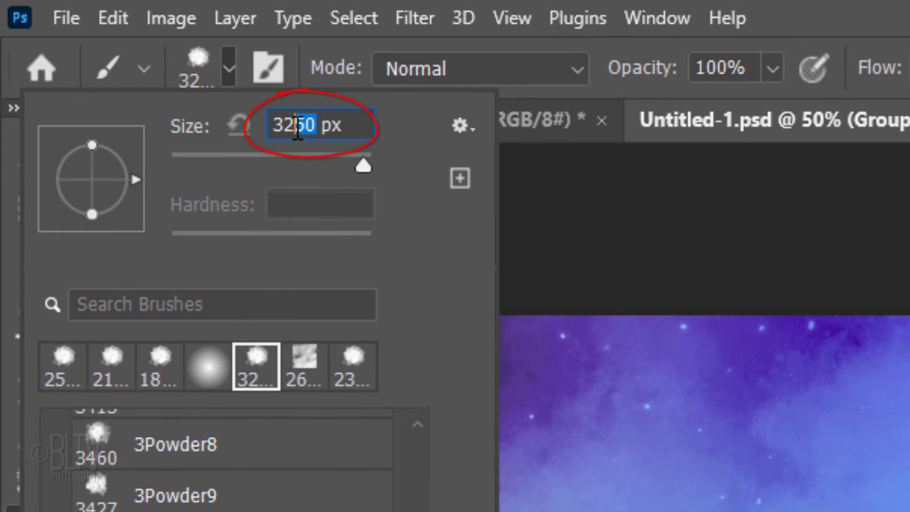
{"action": "type", "text": "2500"}
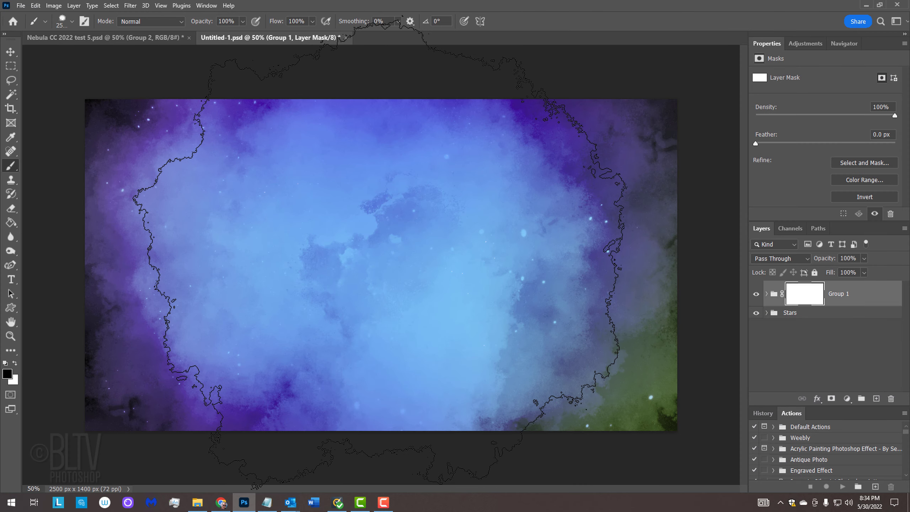
{"action": "left_click", "coordinate": [380, 251]}
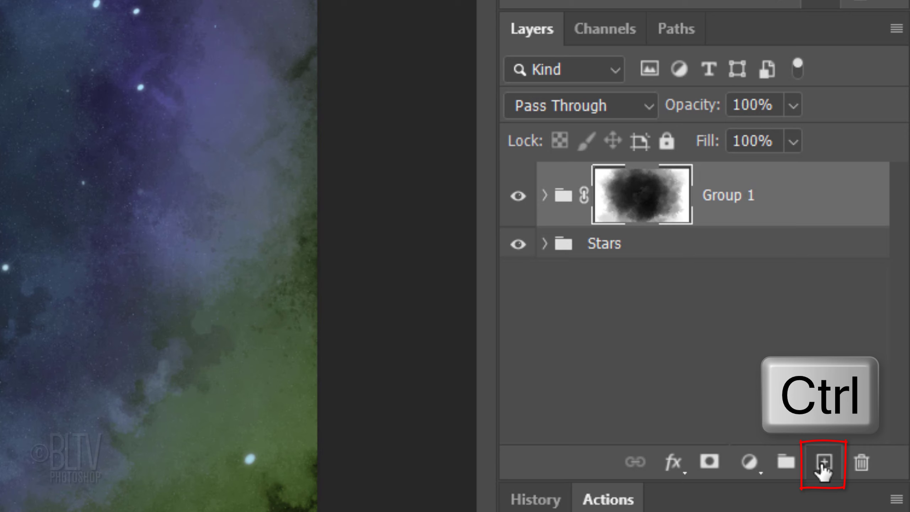
Add a new layer below Group 1, place it in its own group and make the layer inside active.
{"action": "left_click", "coordinate": [824, 466], "text": "ctrl"}
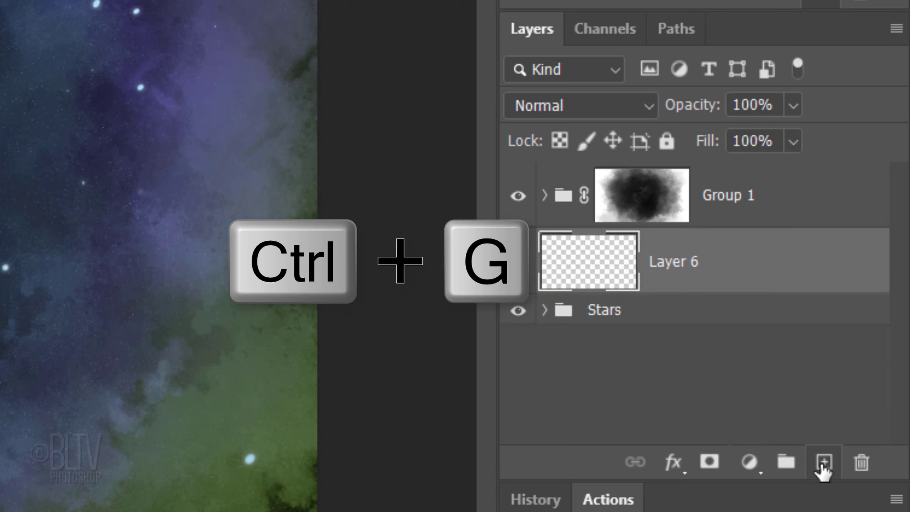
{"action": "key", "text": "ctrl+g"}
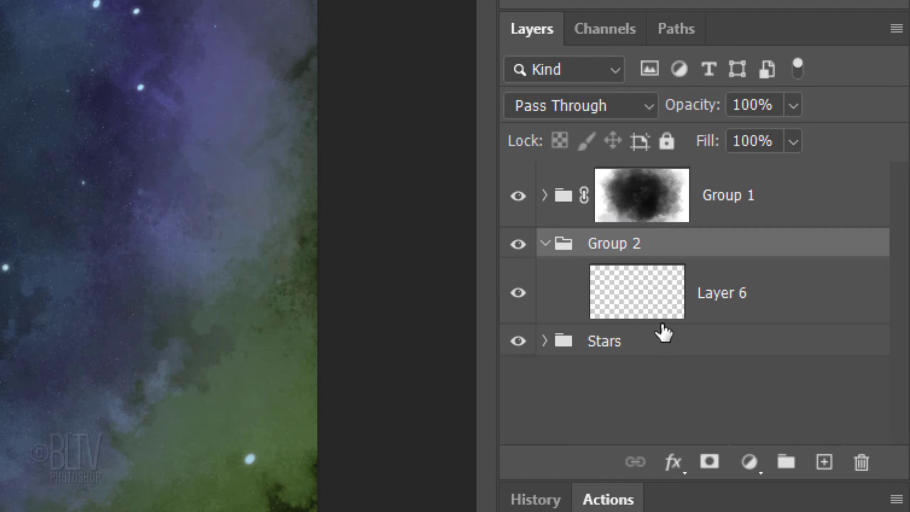
{"action": "left_click", "coordinate": [645, 296]}
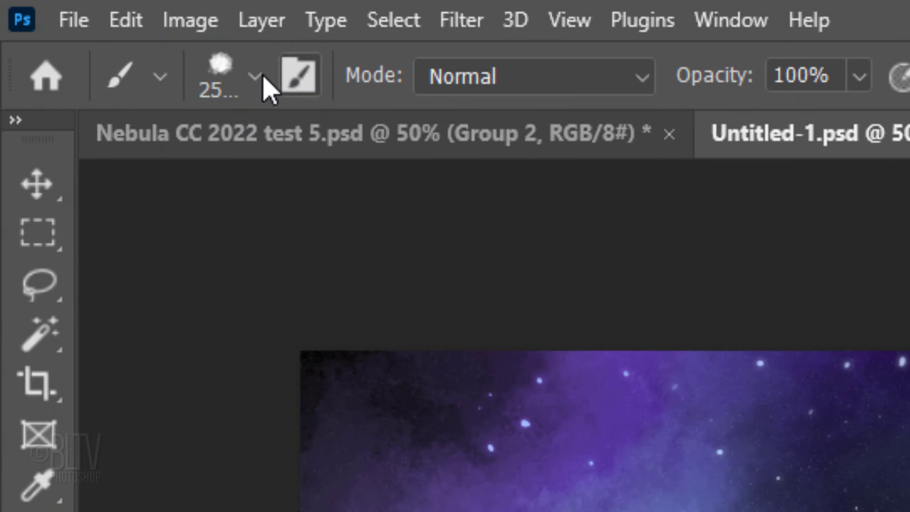
Set the powder brush to 2000 px and stamp it once in white over the canvas center on Layer 6.
{"action": "left_click", "coordinate": [259, 77]}
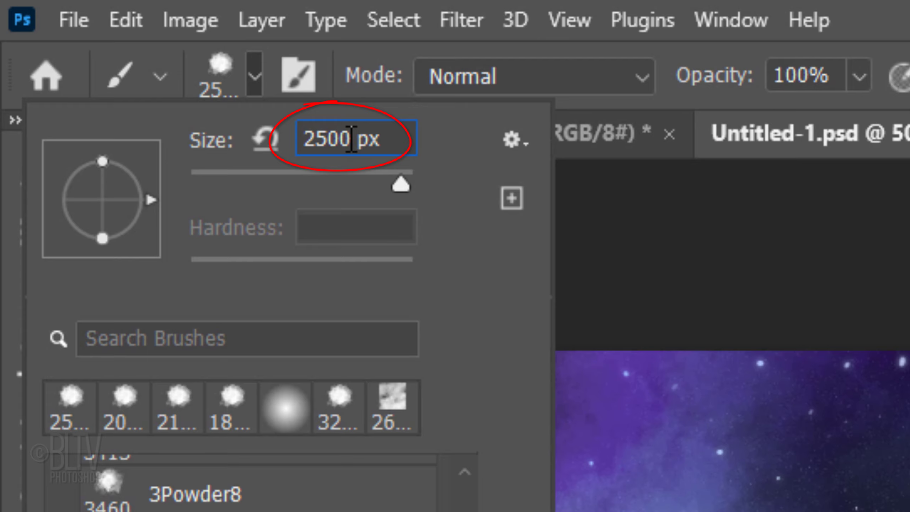
{"action": "double_click", "coordinate": [351, 139]}
{"action": "type", "text": "2000"}
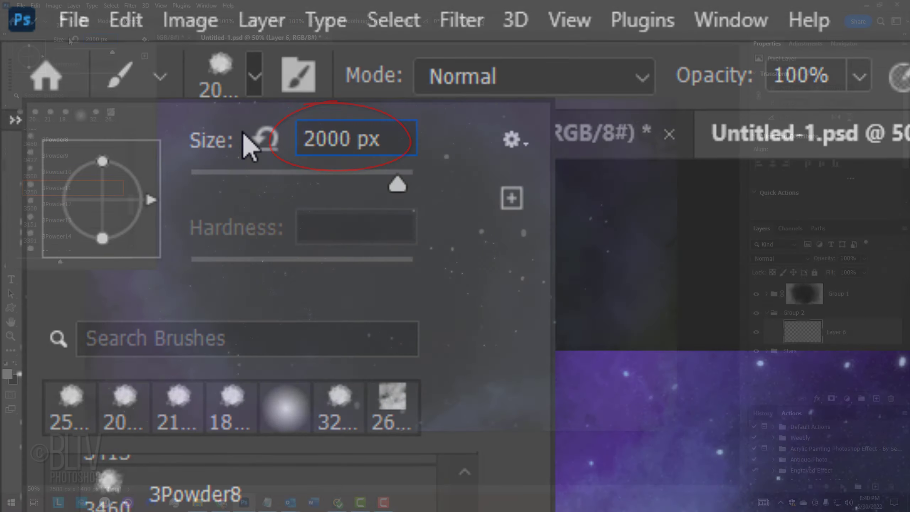
{"action": "key", "text": "Return"}
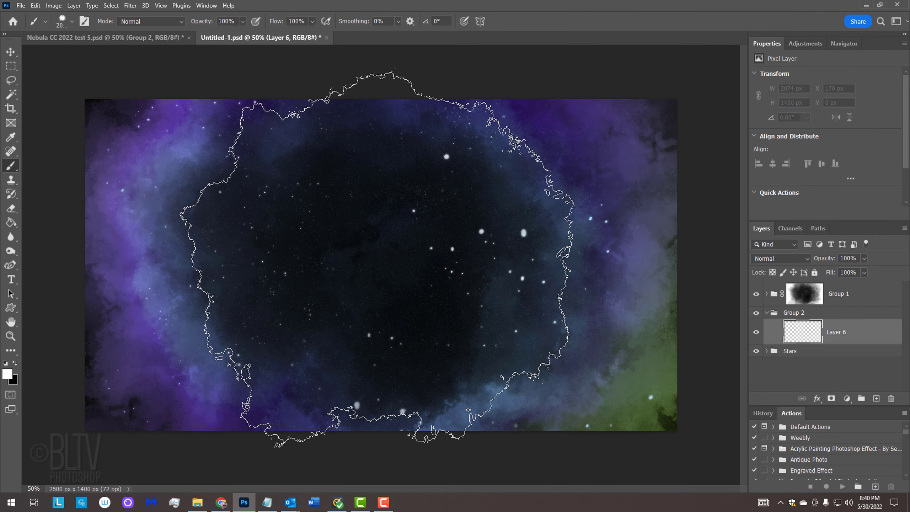
{"action": "left_click", "coordinate": [376, 259]}
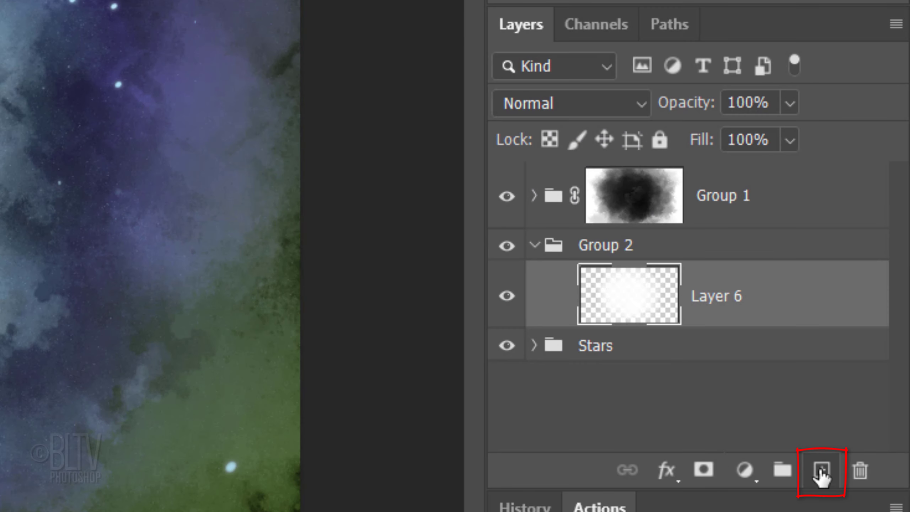
Add a new layer above Layer 6 with the Color Burn blend mode and set the foreground color to 0053FD.
{"action": "left_click", "coordinate": [821, 472]}
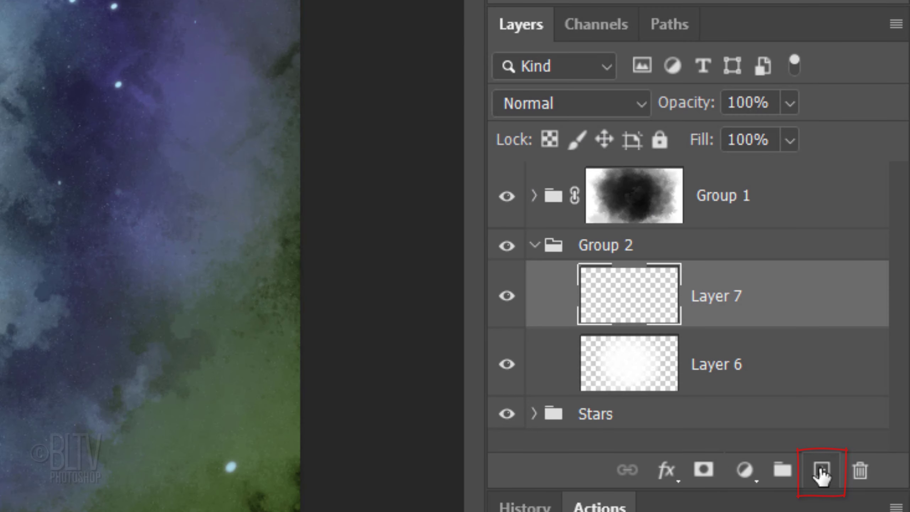
{"action": "left_click", "coordinate": [596, 105]}
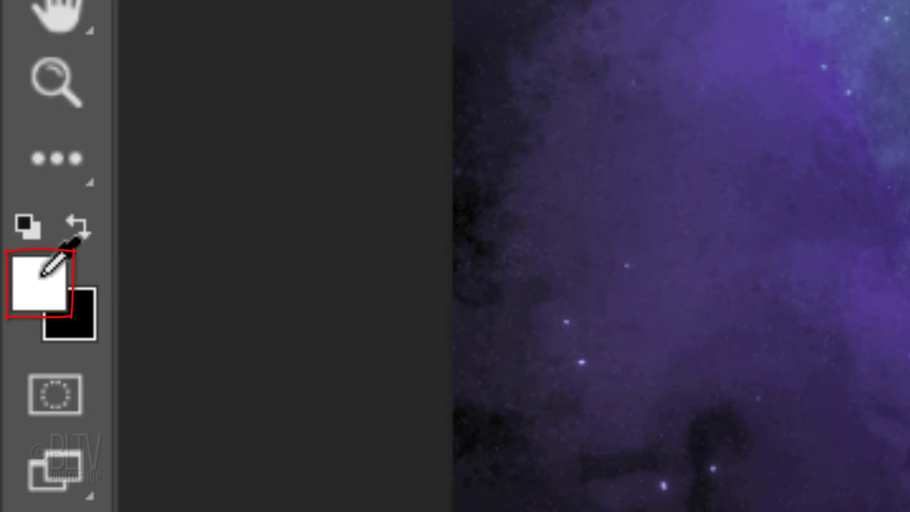
{"action": "left_click", "coordinate": [41, 275]}
{"action": "type", "text": "0"}
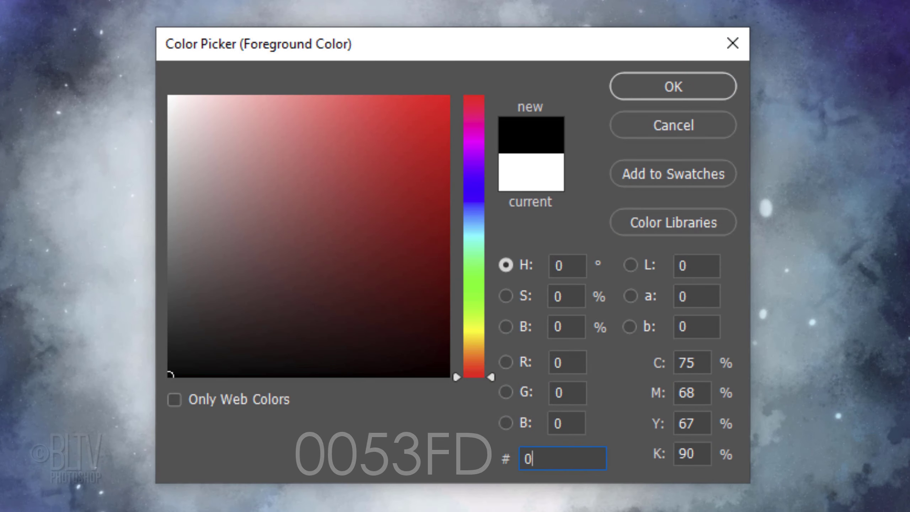
{"action": "type", "text": "053"}
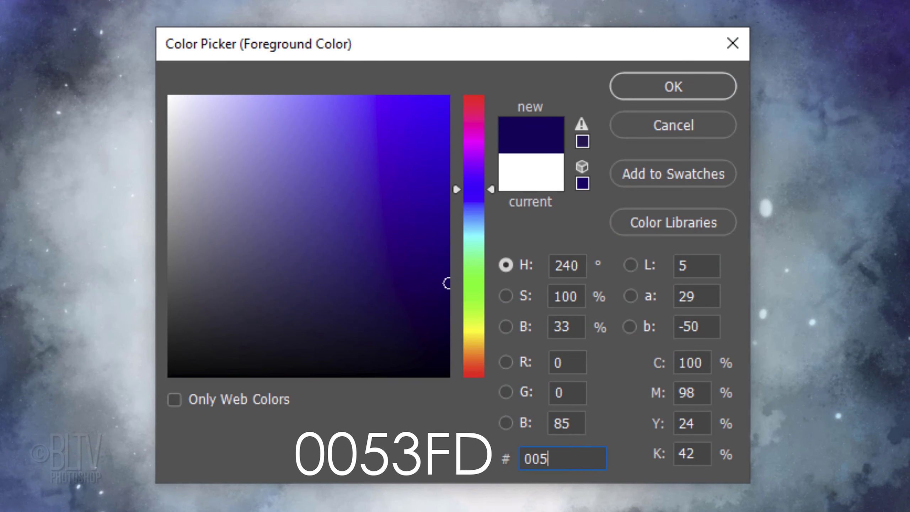
{"action": "type", "text": "FD"}
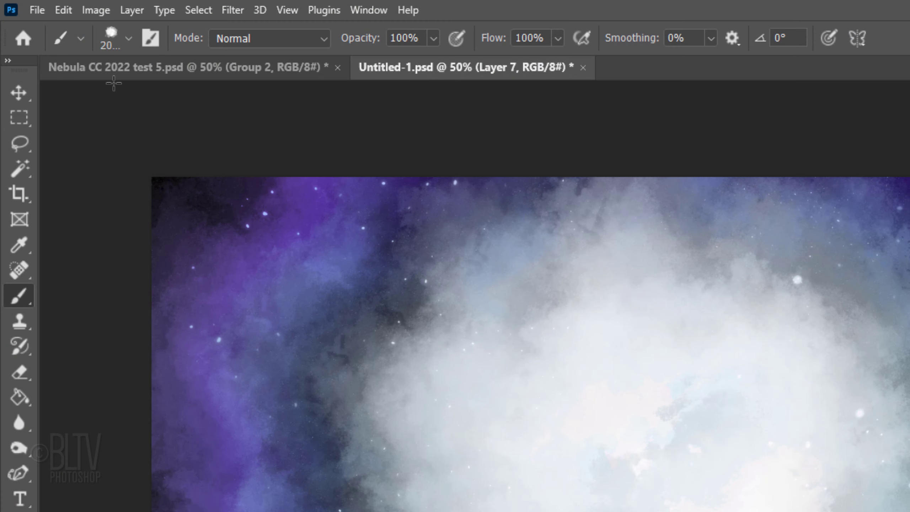
Choose the Soft Round brush at 1800 px and stamp it once in blue over the canvas center on Layer 7.
{"action": "left_click", "coordinate": [128, 39]}
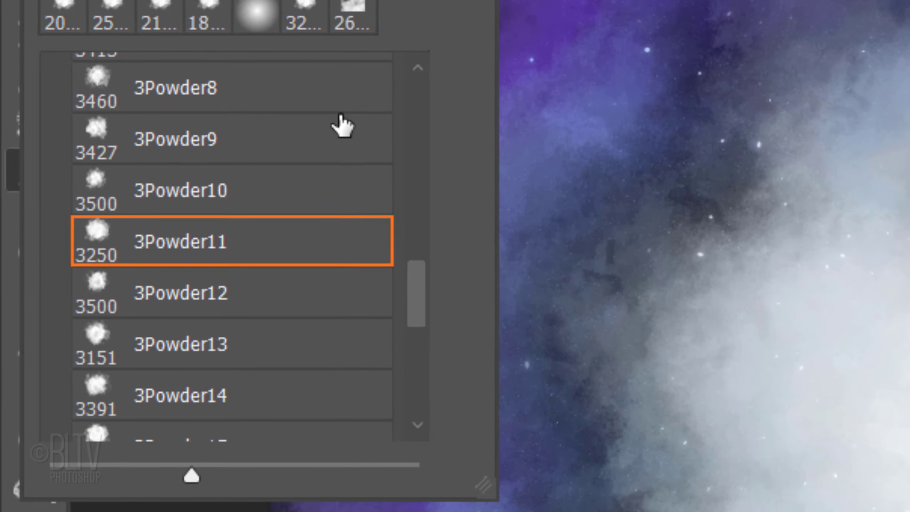
{"action": "left_click_drag", "start_coordinate": [429, 297], "coordinate": [427, 62]}
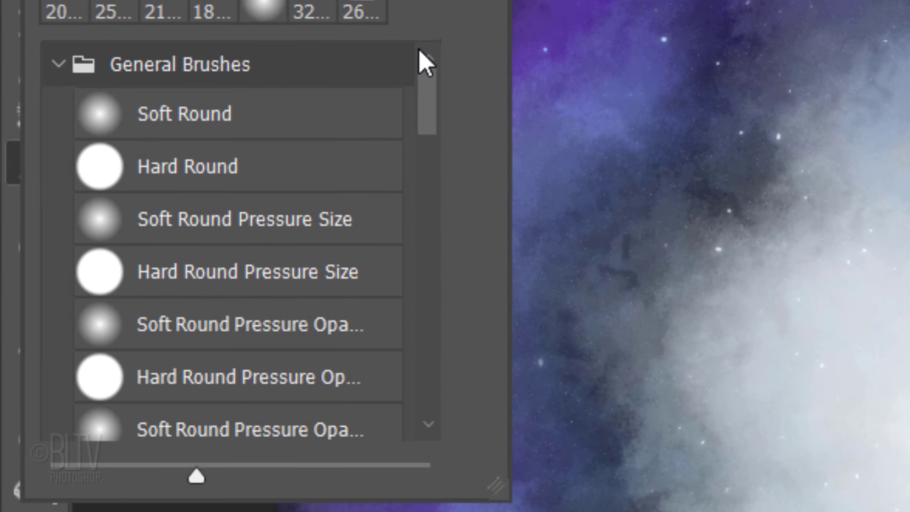
{"action": "left_click", "coordinate": [238, 102]}
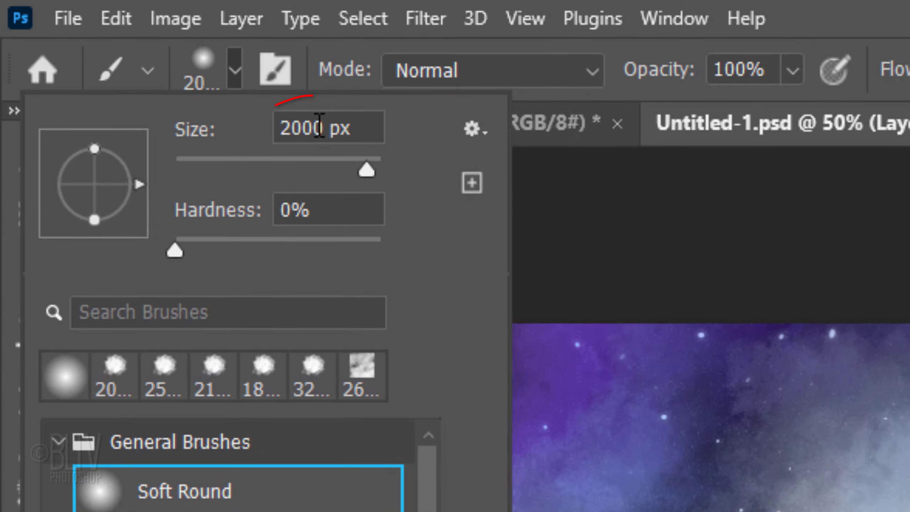
{"action": "left_click", "coordinate": [283, 96]}
{"action": "type", "text": "1800"}
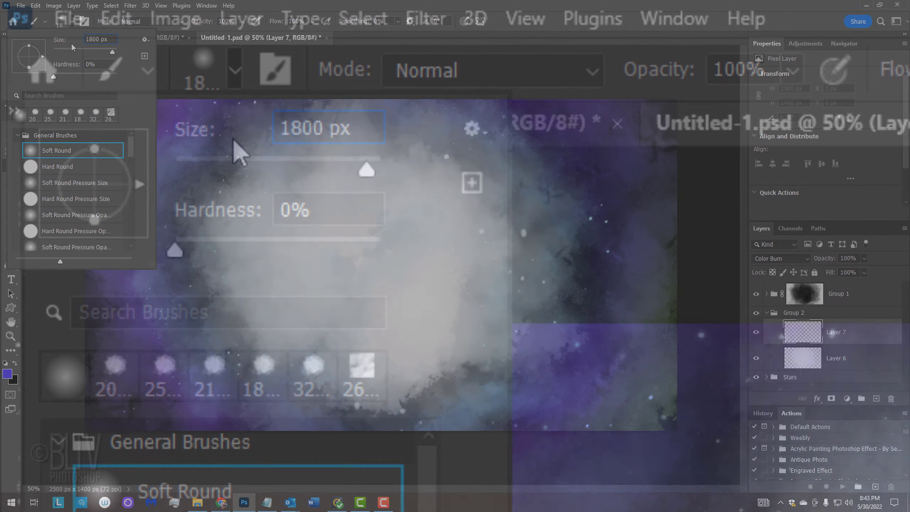
{"action": "key", "text": "Return"}
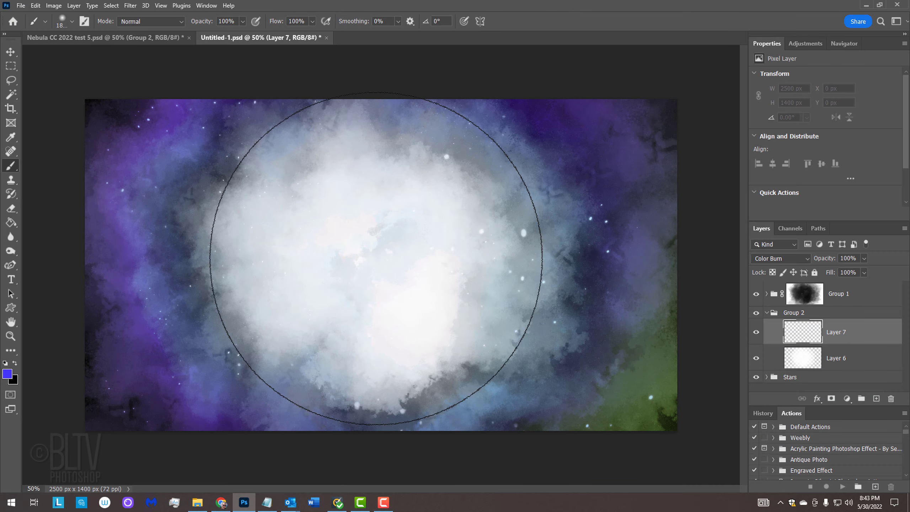
{"action": "left_click", "coordinate": [376, 258]}
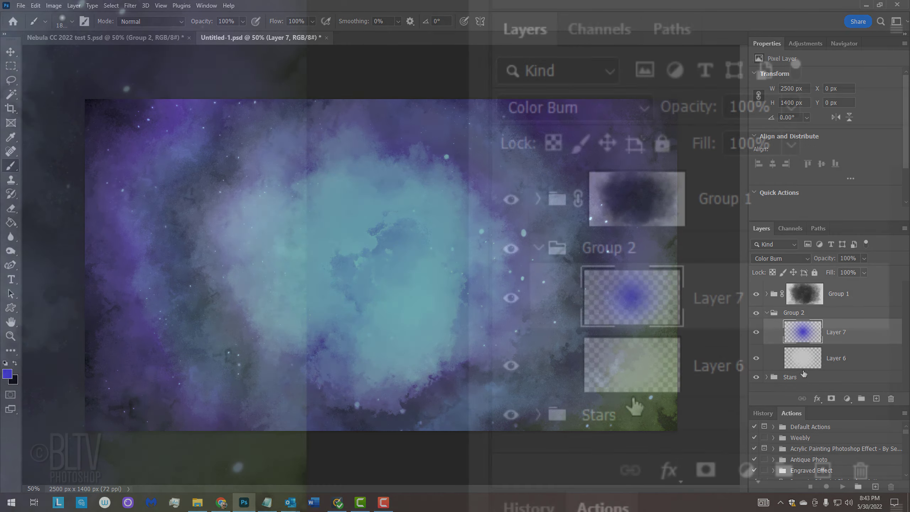
Add a new layer above Layer 7 and set its blend mode to Darken.
{"action": "left_click", "coordinate": [877, 398]}
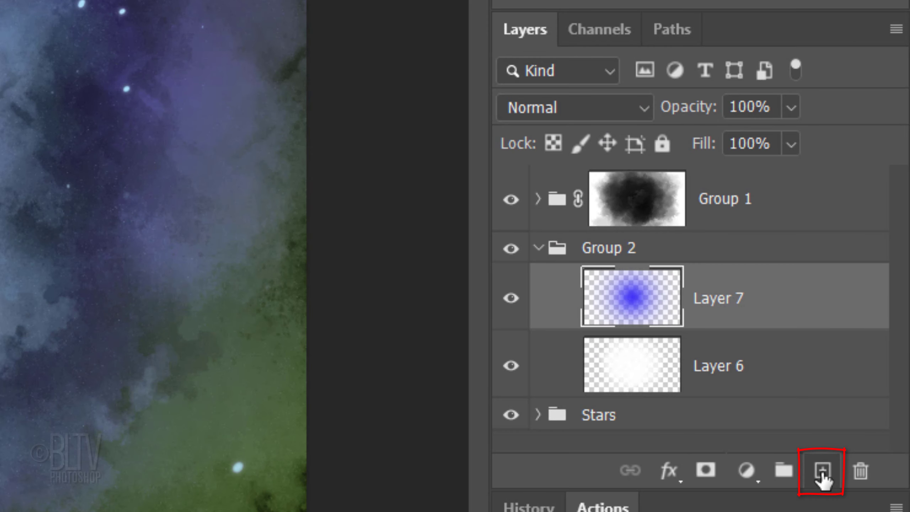
{"action": "left_click", "coordinate": [823, 471]}
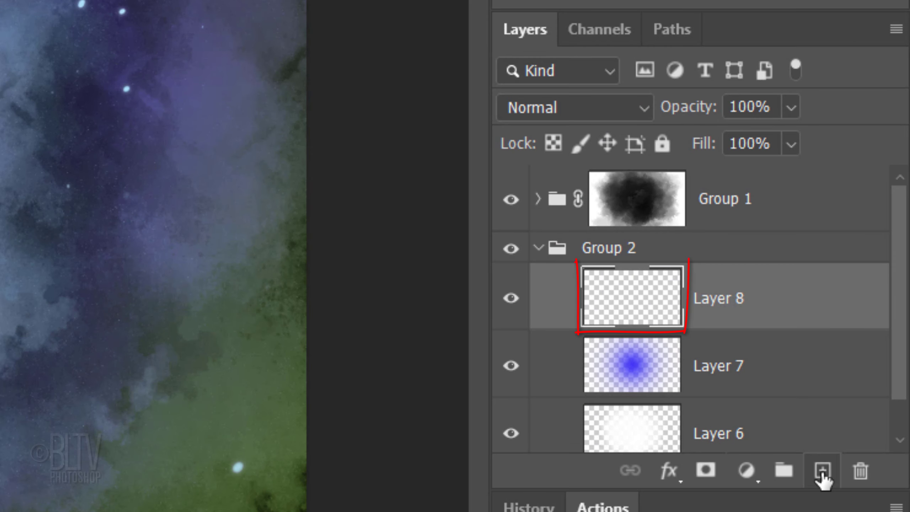
{"action": "left_click", "coordinate": [603, 108]}
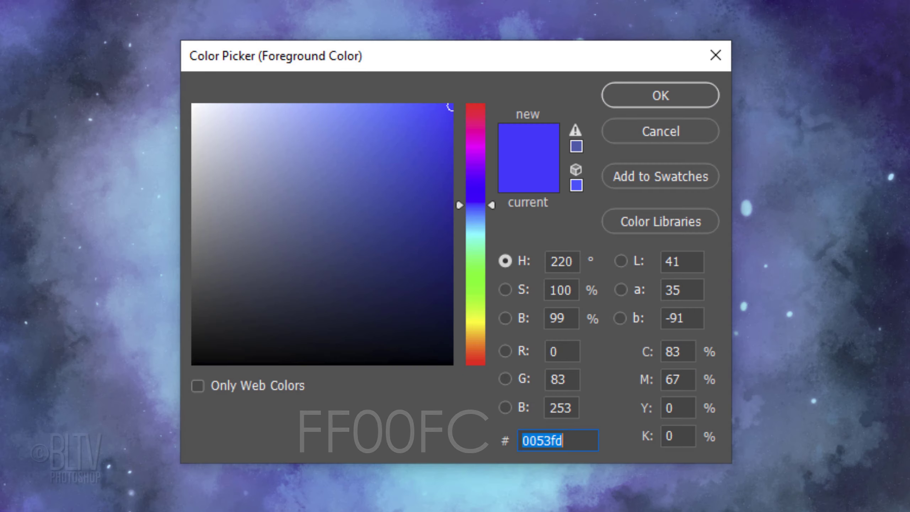
Set the foreground color to FF00FC and stamp the soft brush once over the canvas's upper-right area on Layer 8.
{"action": "type", "text": "FF"}
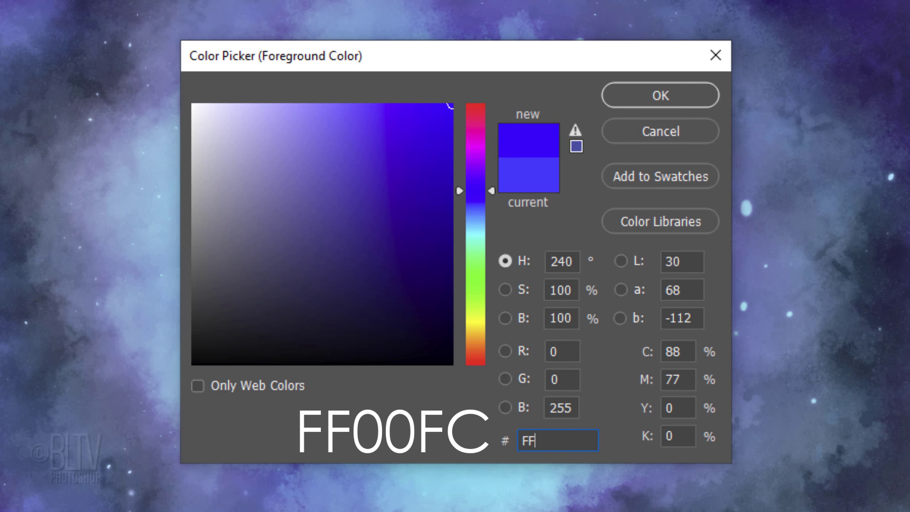
{"action": "type", "text": "00"}
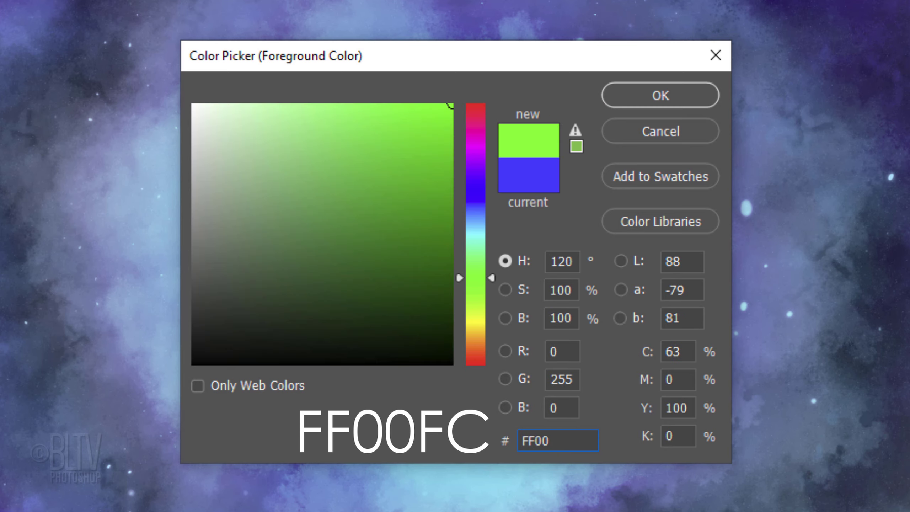
{"action": "type", "text": "FC"}
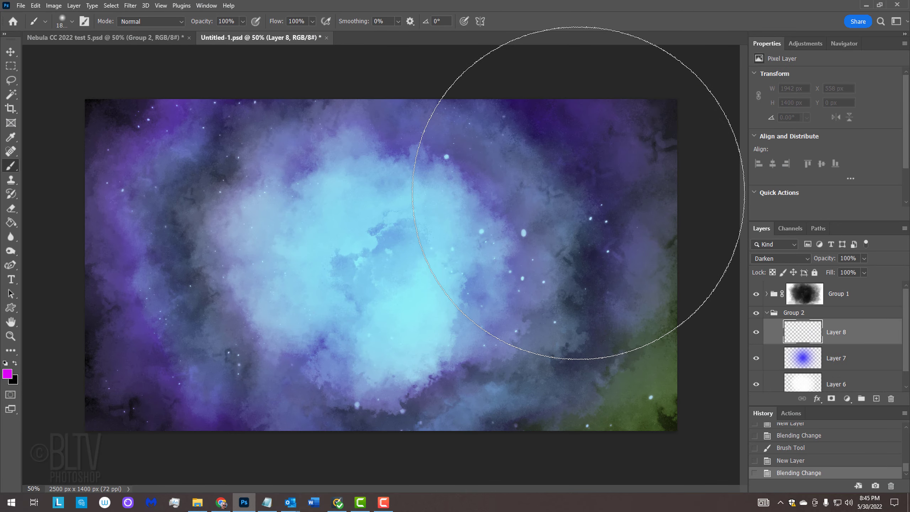
{"action": "left_click", "coordinate": [579, 193]}
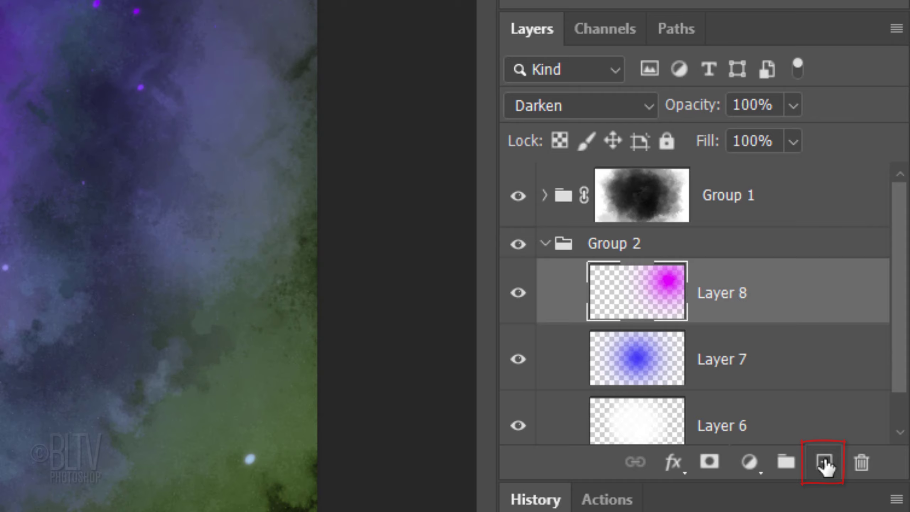
Add a new layer above Layer 8 and set its blend mode to Soft Light.
{"action": "left_click", "coordinate": [824, 465]}
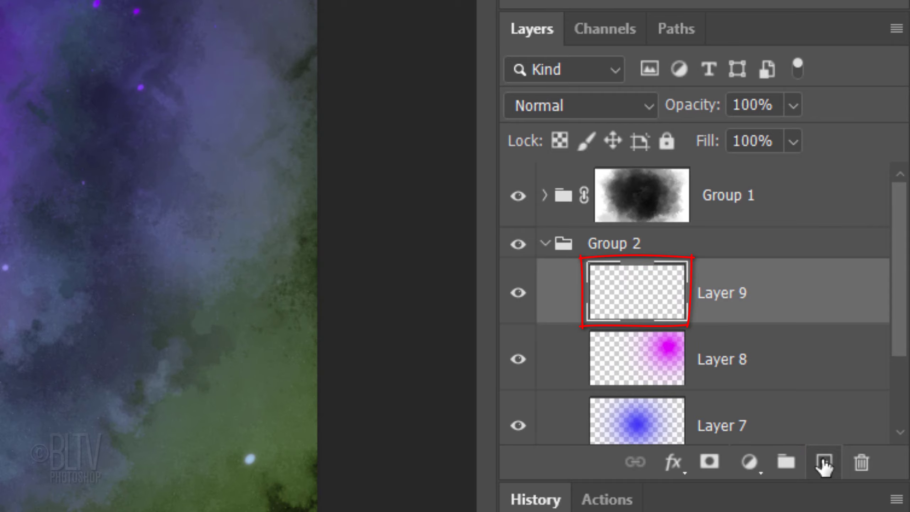
{"action": "left_click", "coordinate": [603, 104]}
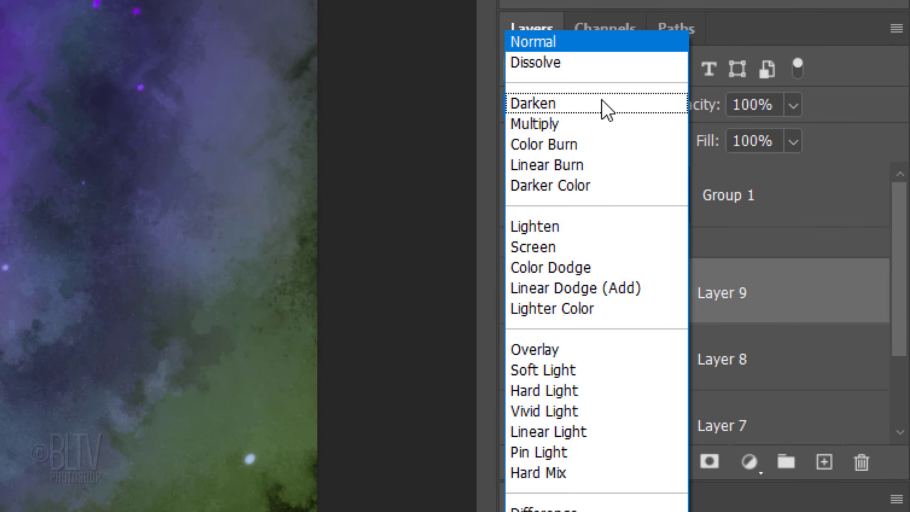
{"action": "left_click", "coordinate": [543, 373]}
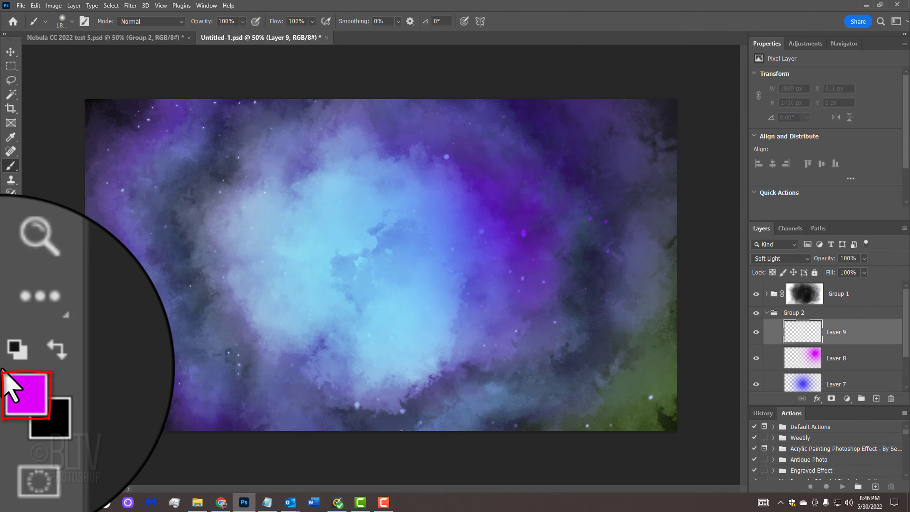
Set the foreground color to 8EFF00 and stamp the soft brush once over the canvas's lower-left area on Layer 9.
{"action": "left_click", "coordinate": [7, 373]}
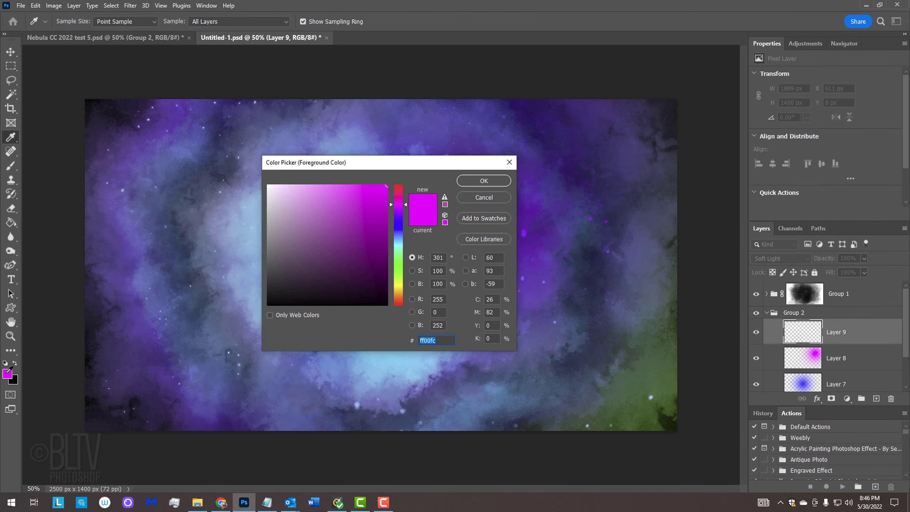
{"action": "type", "text": "8E"}
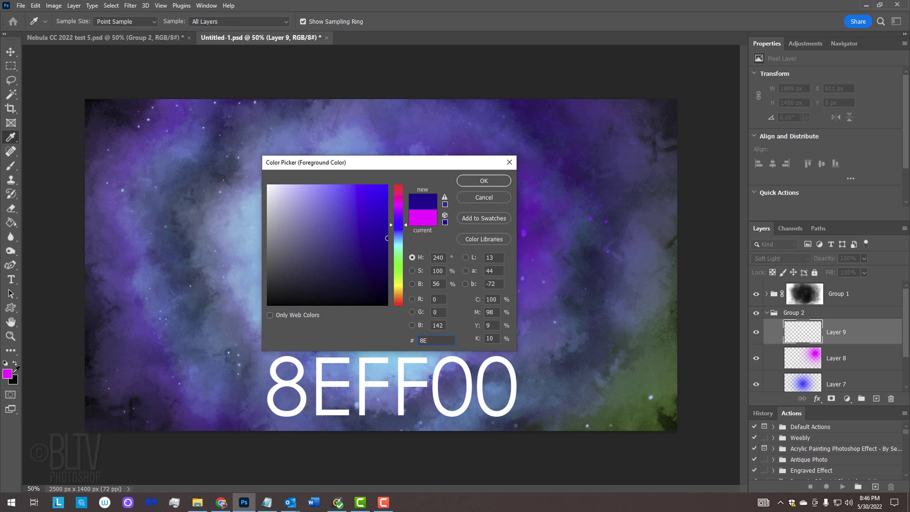
{"action": "type", "text": "FF00"}
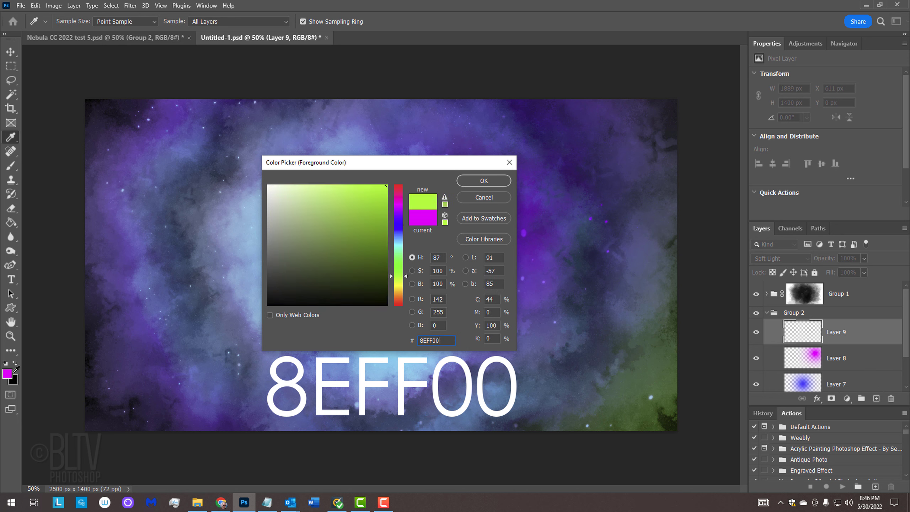
{"action": "key", "text": "Return"}
{"action": "key", "text": "b"}
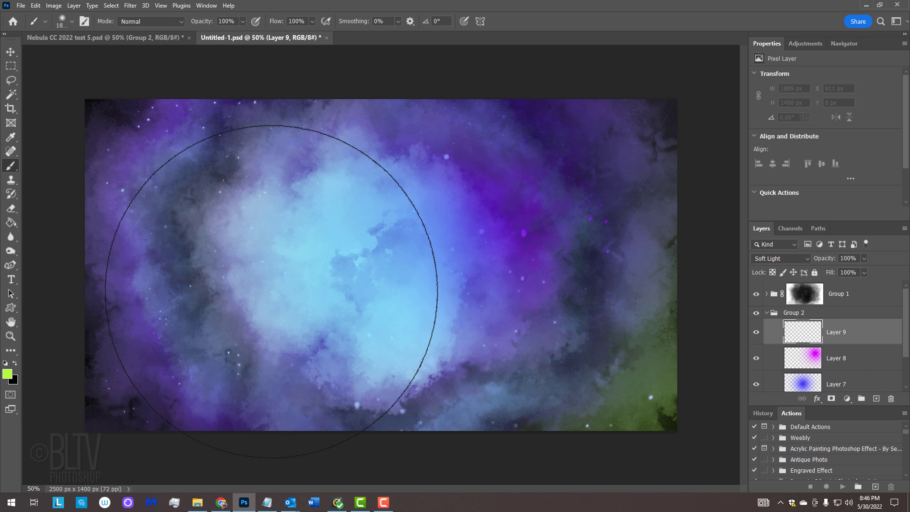
{"action": "left_click", "coordinate": [286, 313]}
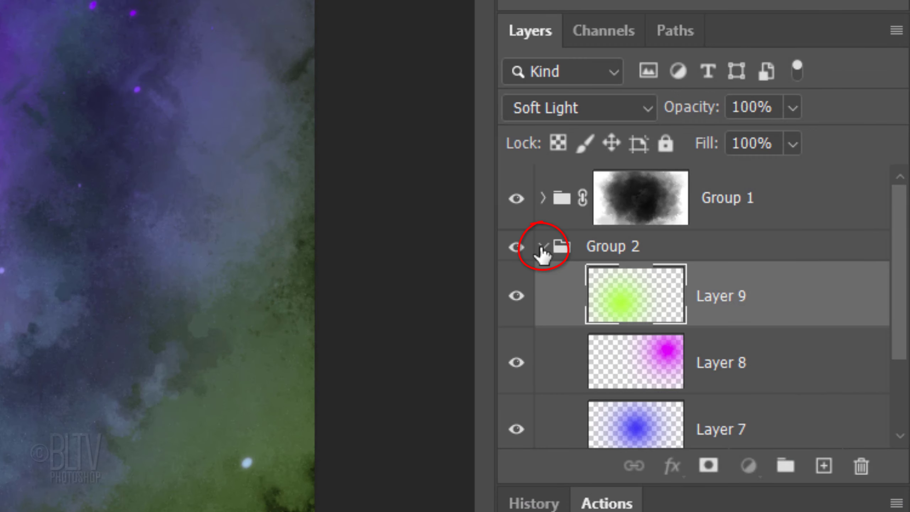
Collapse Group 2 and add a layer mask to it.
{"action": "left_click", "coordinate": [542, 247]}
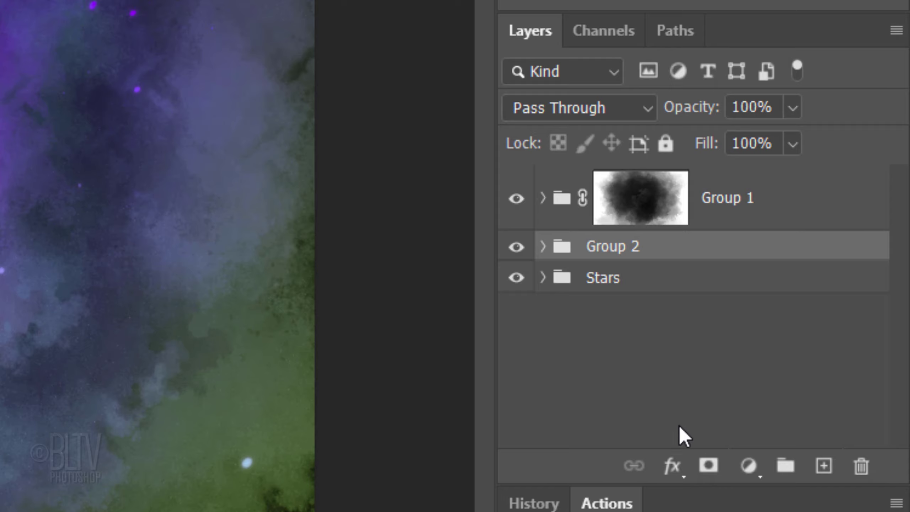
{"action": "left_click", "coordinate": [709, 466]}
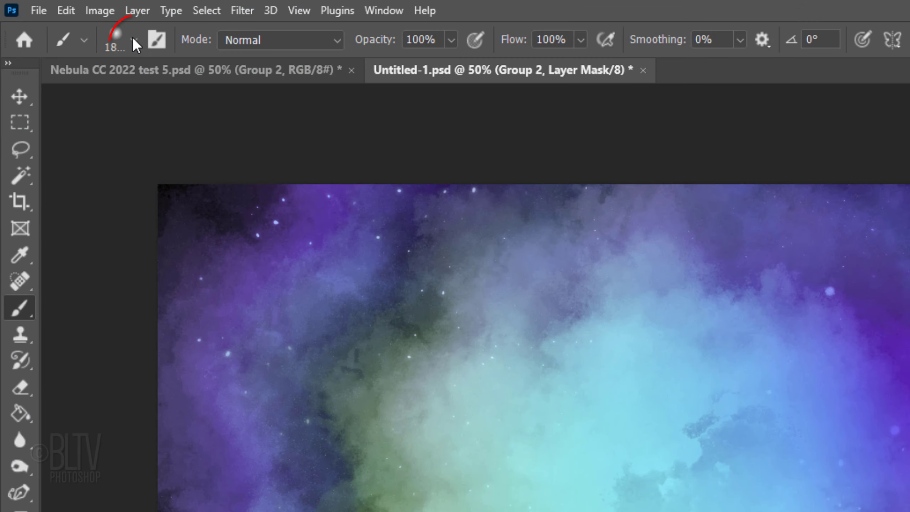
Choose the 3Powder11 brush, set its size to 1200 px and stamp it once in the canvas centre on Group 2's mask.
{"action": "left_click", "coordinate": [134, 40]}
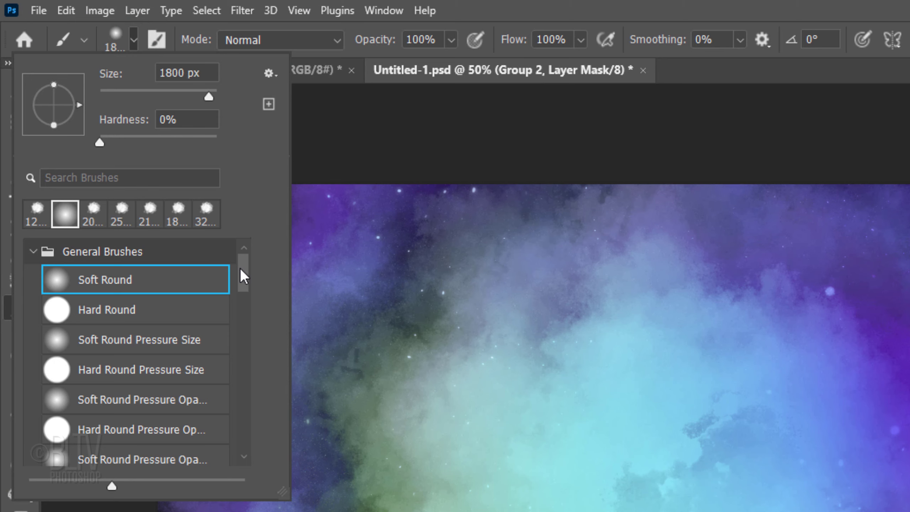
{"action": "left_click_drag", "start_coordinate": [242, 276], "coordinate": [240, 376]}
{"action": "left_click", "coordinate": [106, 387]}
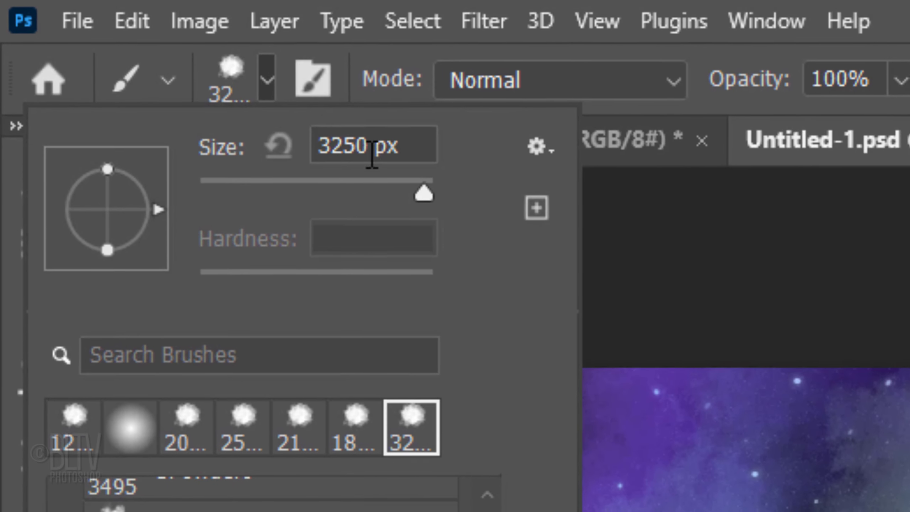
{"action": "double_click", "coordinate": [372, 154]}
{"action": "type", "text": "1200"}
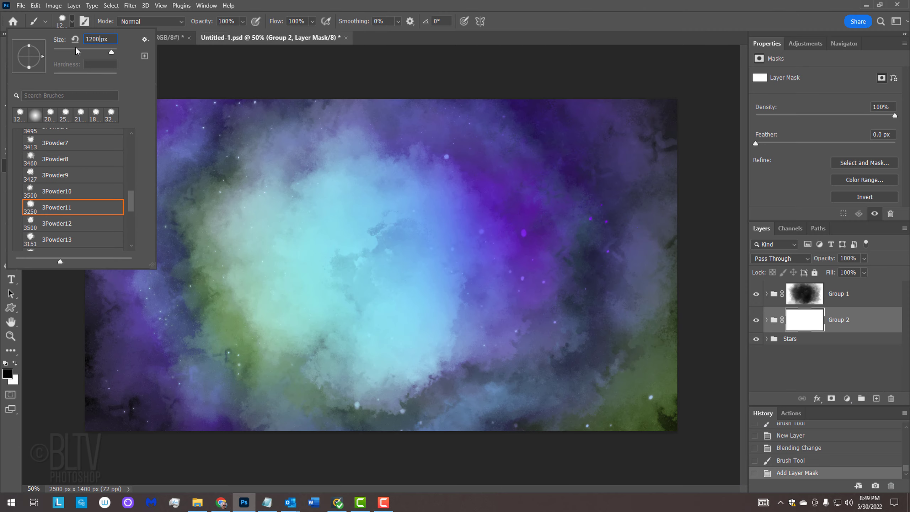
{"action": "key", "text": "Return"}
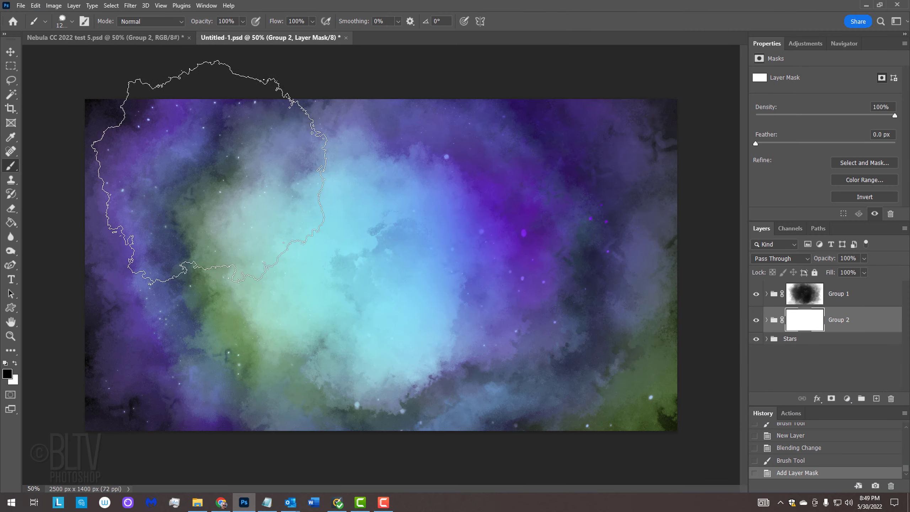
{"action": "left_click", "coordinate": [372, 265]}
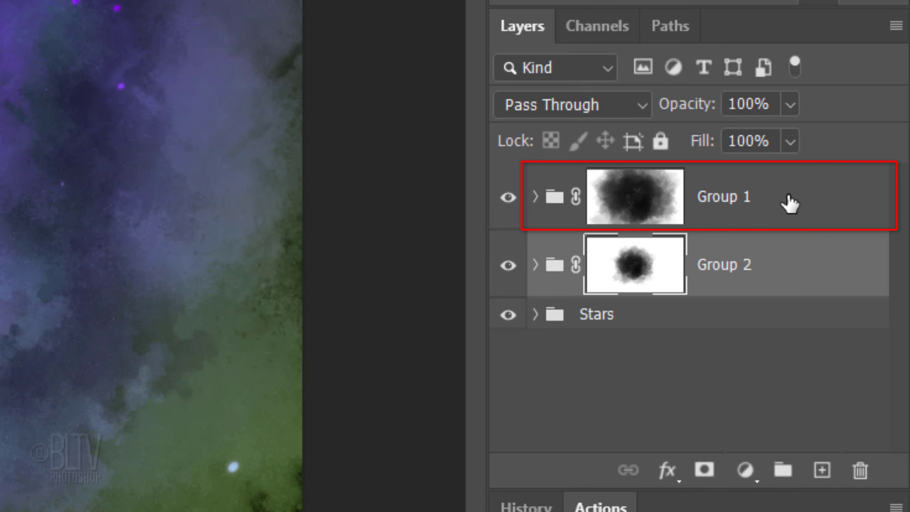
Add a new layer above Group 1, filled with black and blended in Screen mode.
{"action": "left_click", "coordinate": [788, 203]}
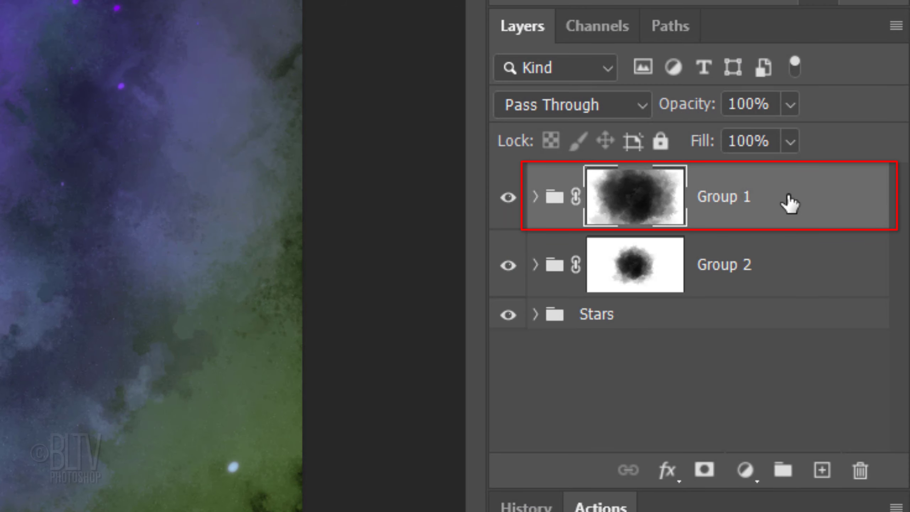
{"action": "left_click", "coordinate": [822, 471]}
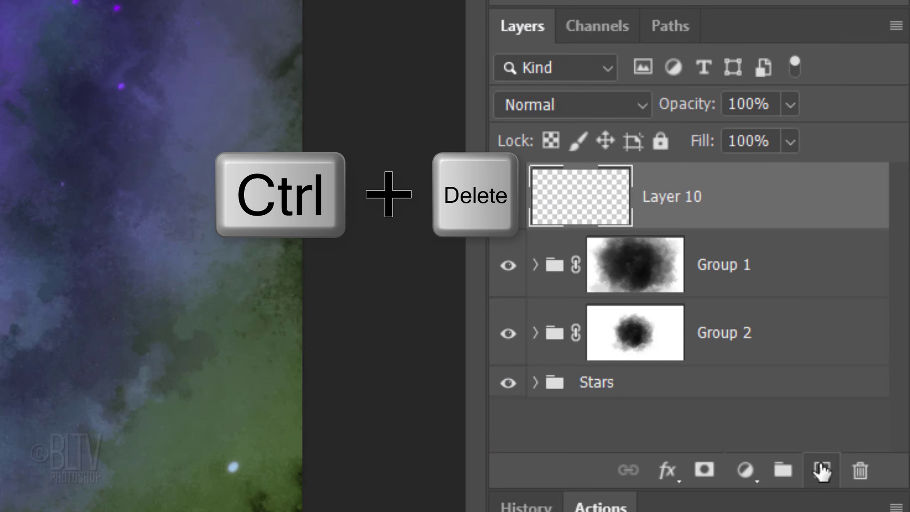
{"action": "key", "text": "ctrl+Delete"}
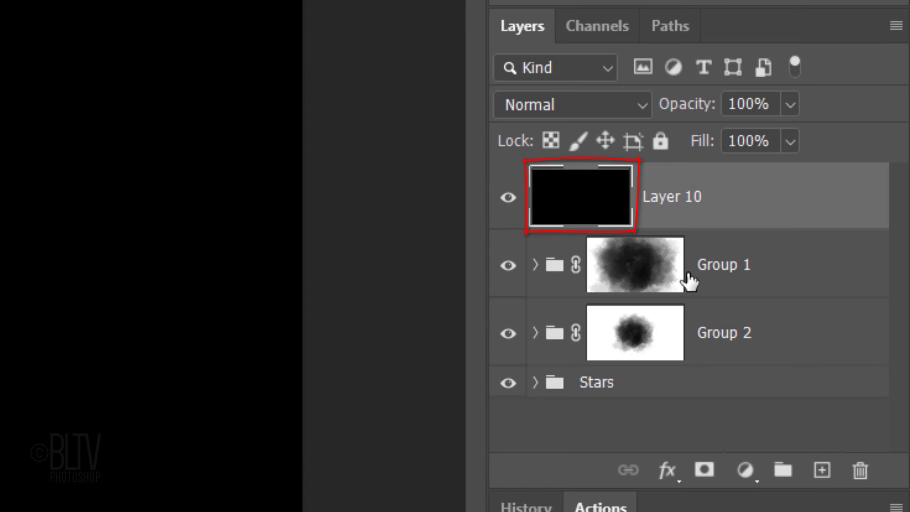
{"action": "left_click", "coordinate": [591, 115]}
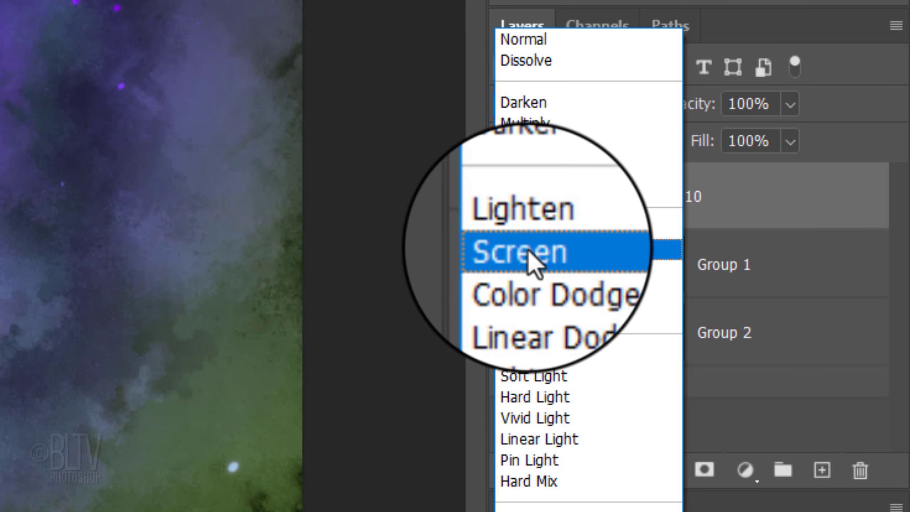
{"action": "left_click", "coordinate": [527, 254]}
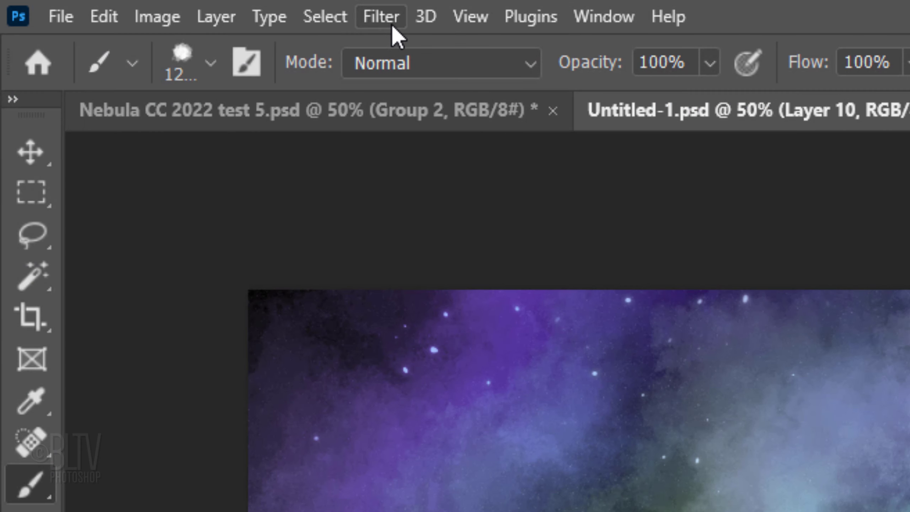
Render a Lens Flare on Layer 10 with the flare positioned at the centre.
{"action": "left_click", "coordinate": [382, 20]}
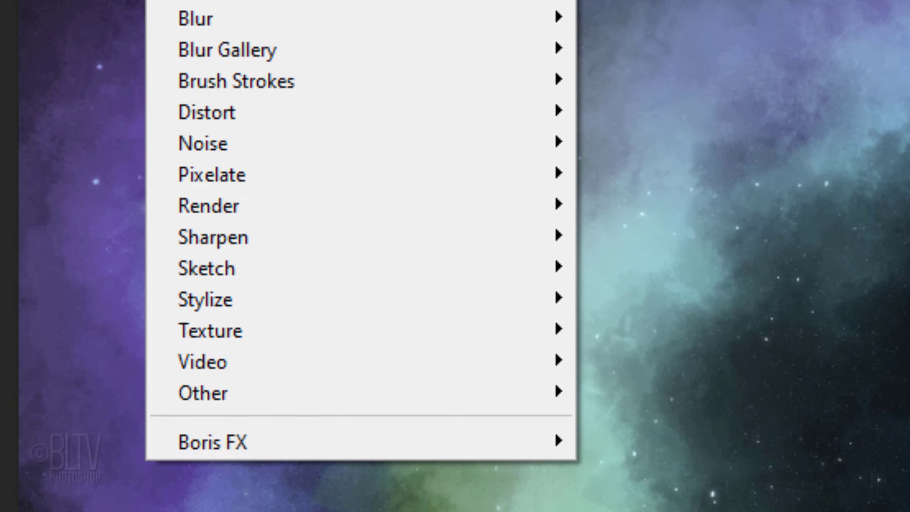
{"action": "mouse_move", "coordinate": [264, 308]}
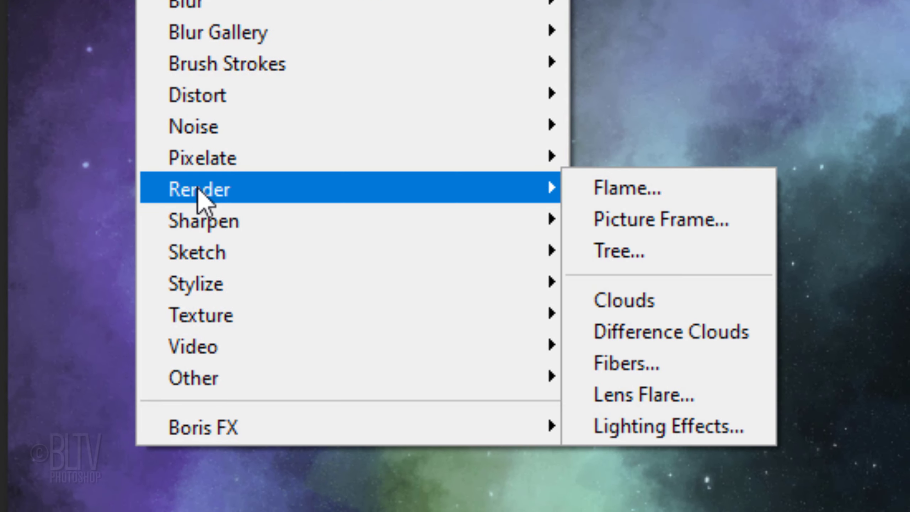
{"action": "left_click", "coordinate": [640, 395]}
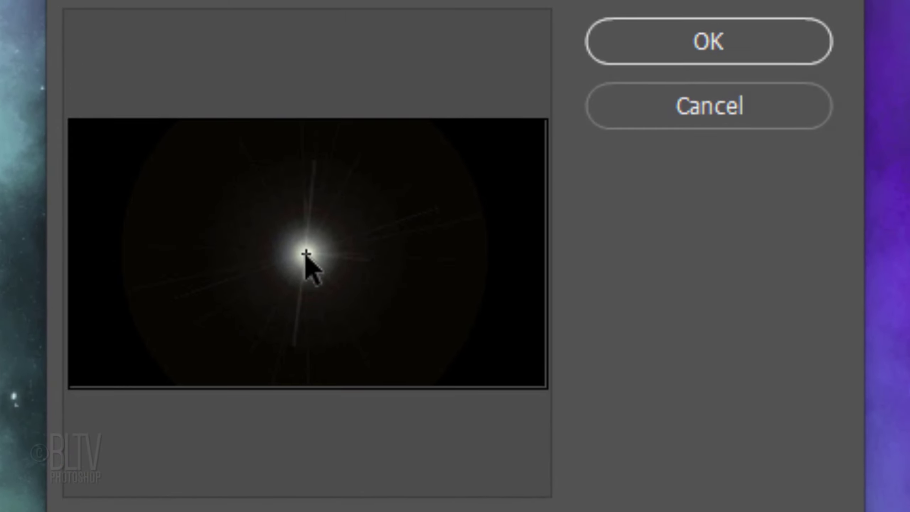
{"action": "mouse_move", "coordinate": [305, 253]}
{"action": "left_mouse_down"}
{"action": "mouse_move", "coordinate": [211, 255]}
{"action": "mouse_move", "coordinate": [333, 198]}
{"action": "mouse_move", "coordinate": [305, 252]}
{"action": "left_mouse_up"}
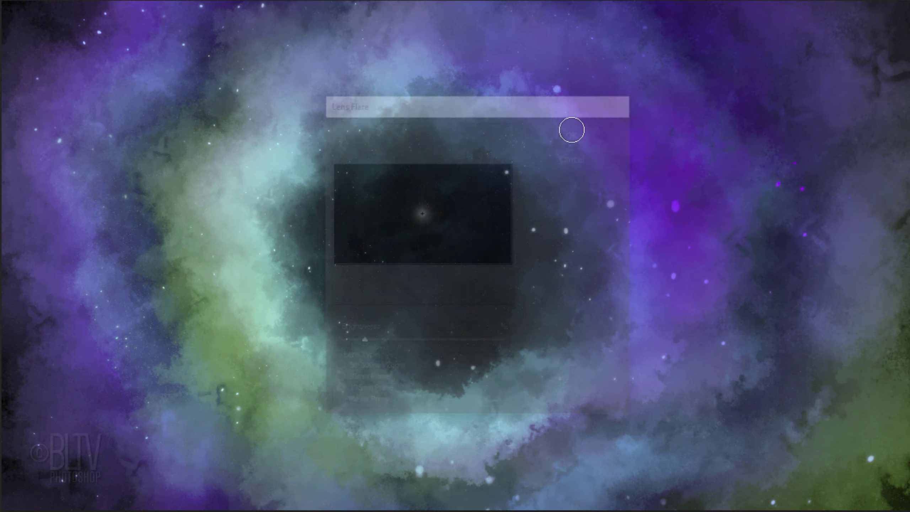
{"action": "left_click", "coordinate": [575, 134]}
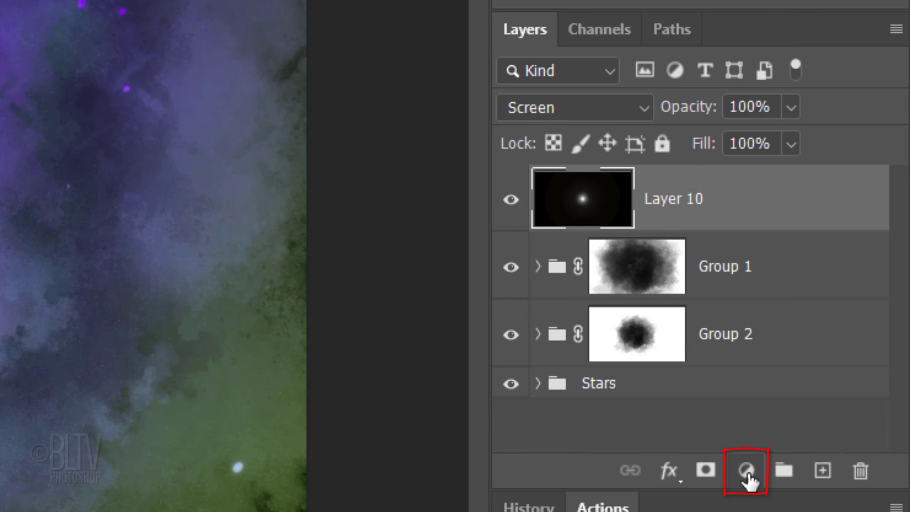
Add a Hue/Saturation adjustment layer above Layer 10 and clip it to that layer.
{"action": "left_click", "coordinate": [747, 472]}
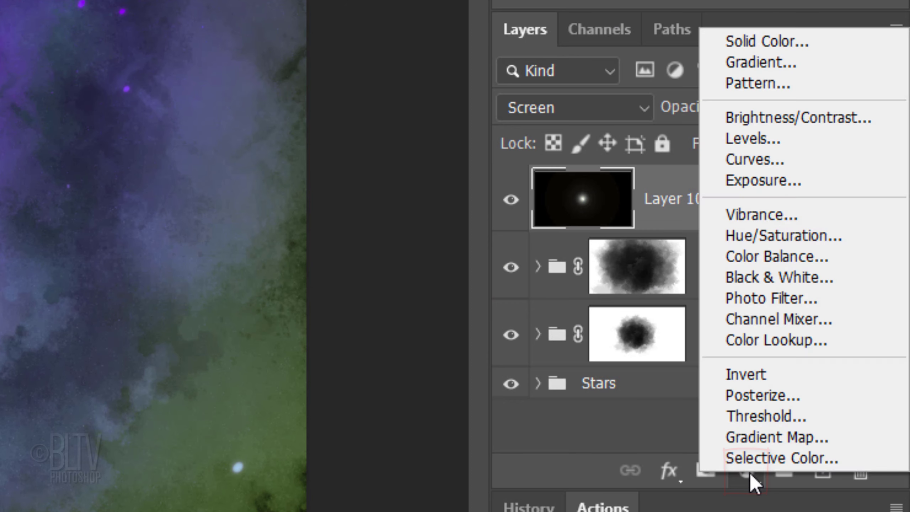
{"action": "left_click", "coordinate": [757, 239]}
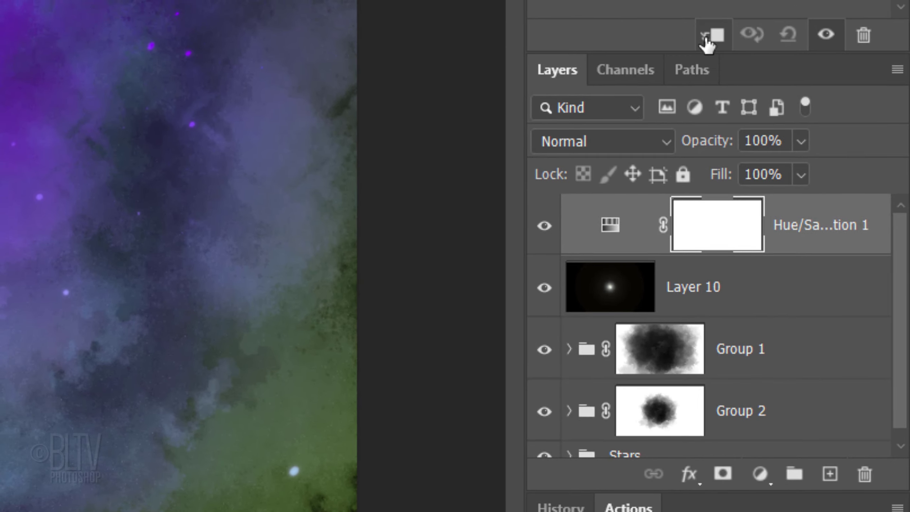
{"action": "left_click", "coordinate": [706, 40]}
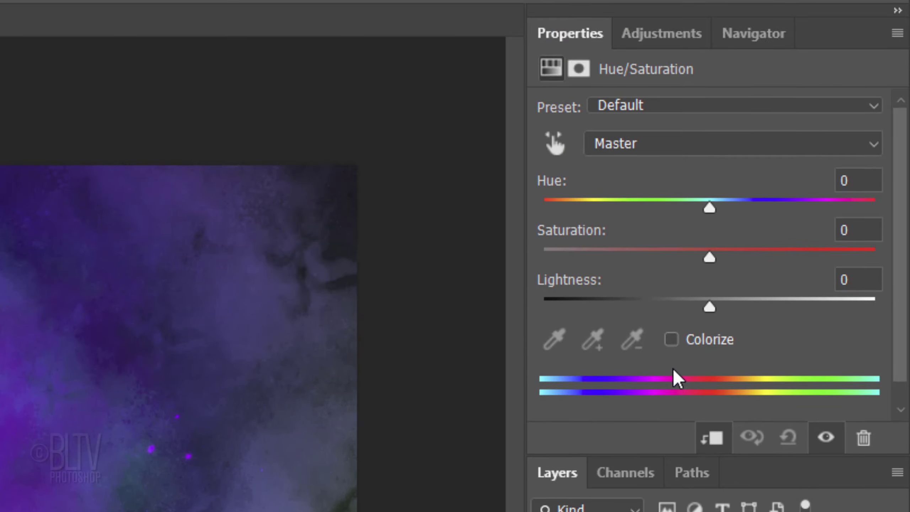
Turn on Colorize for the Hue/Saturation adjustment and set its Hue to 25.
{"action": "left_click", "coordinate": [671, 339]}
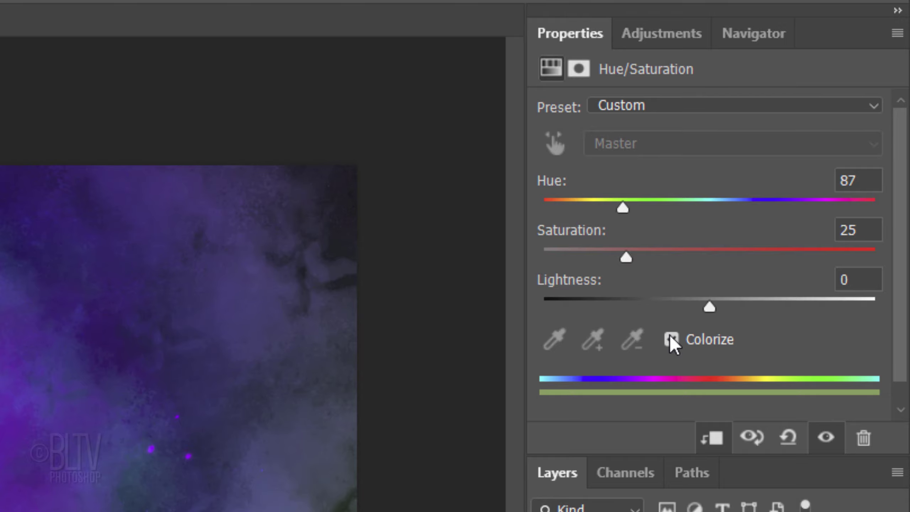
{"action": "double_click", "coordinate": [874, 179]}
{"action": "type", "text": "25"}
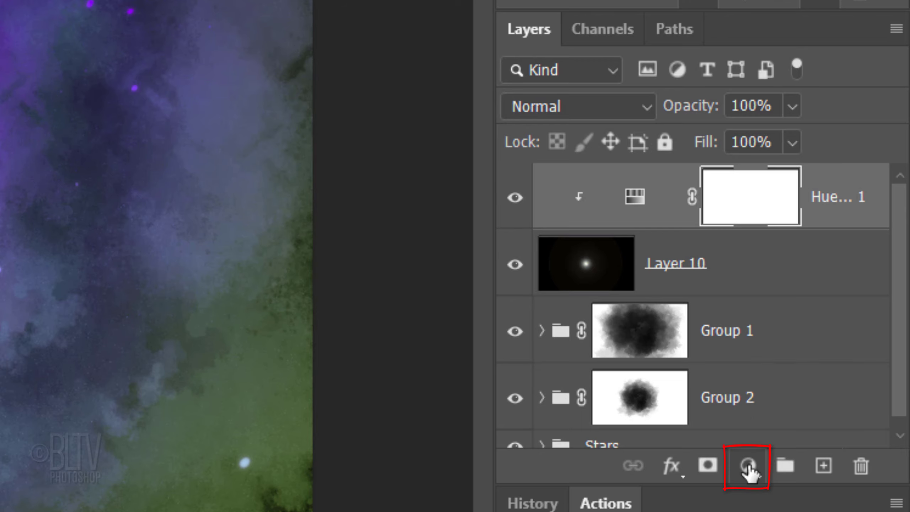
Add a Curves adjustment layer on top and move the RGB curve's black point inward to darken the shadows.
{"action": "left_click", "coordinate": [748, 466]}
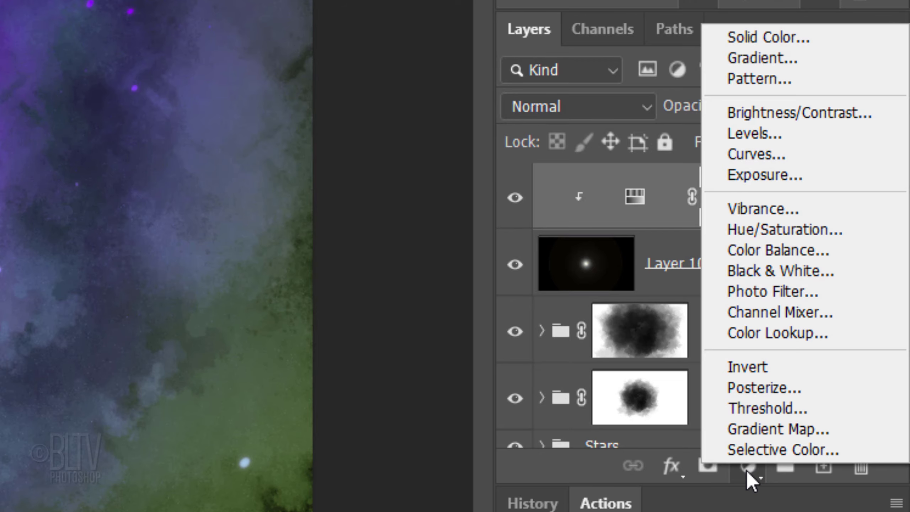
{"action": "left_click", "coordinate": [754, 156]}
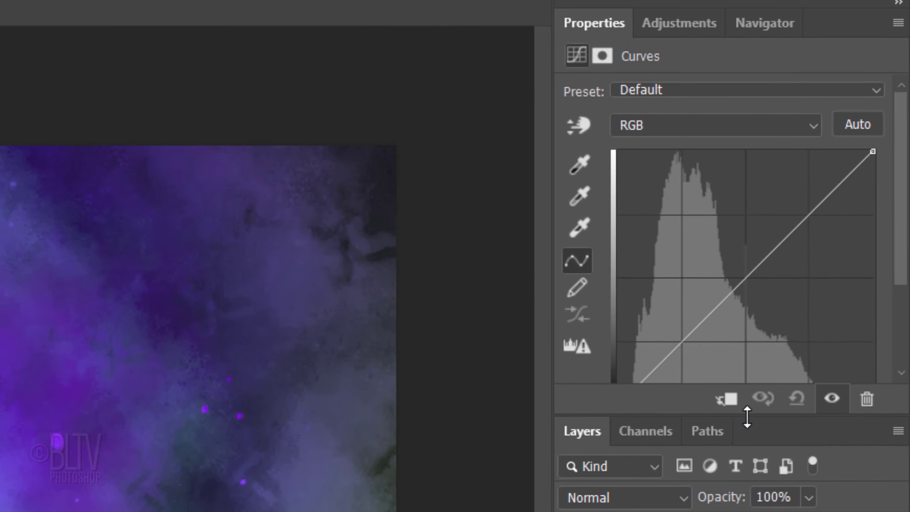
{"action": "left_click_drag", "start_coordinate": [727, 147], "coordinate": [719, 205]}
{"action": "left_click_drag", "start_coordinate": [739, 469], "coordinate": [736, 481]}
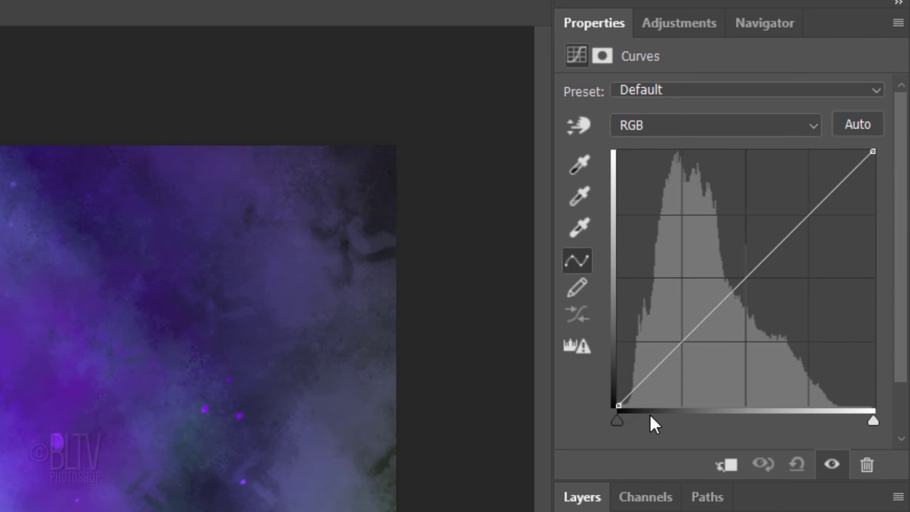
{"action": "left_click_drag", "start_coordinate": [618, 405], "coordinate": [652, 408]}
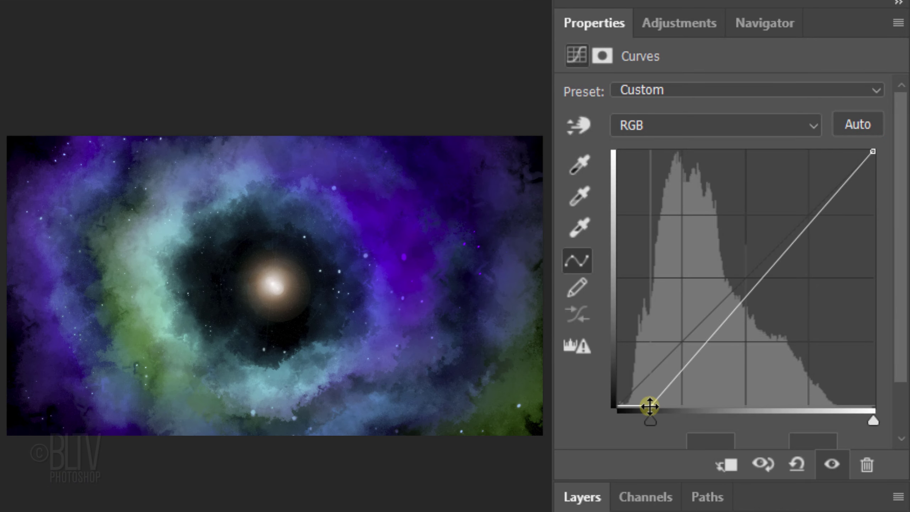